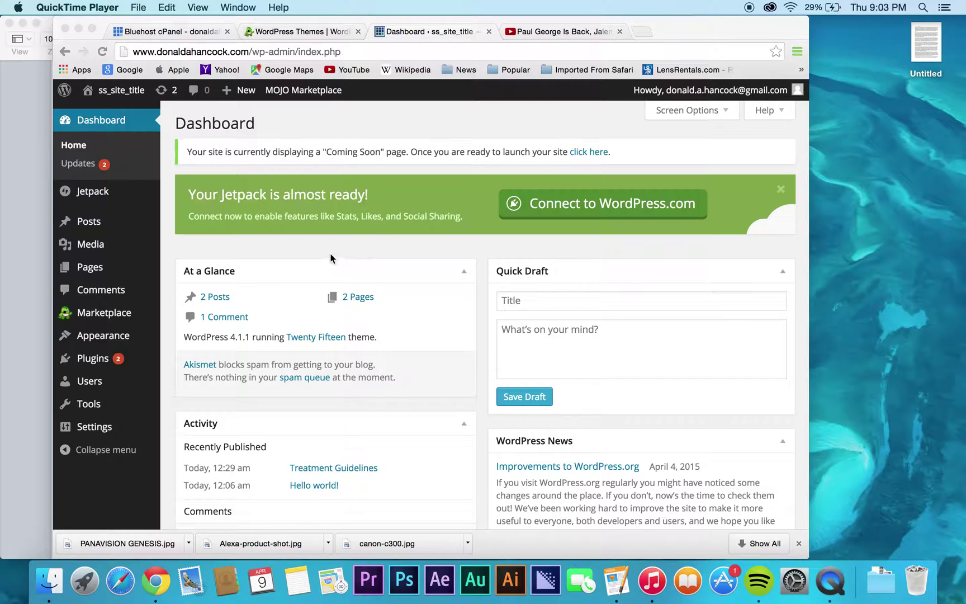
Open the Posts list from the Dashboard's '2 Posts' link in At a Glance
left_click(98, 225)
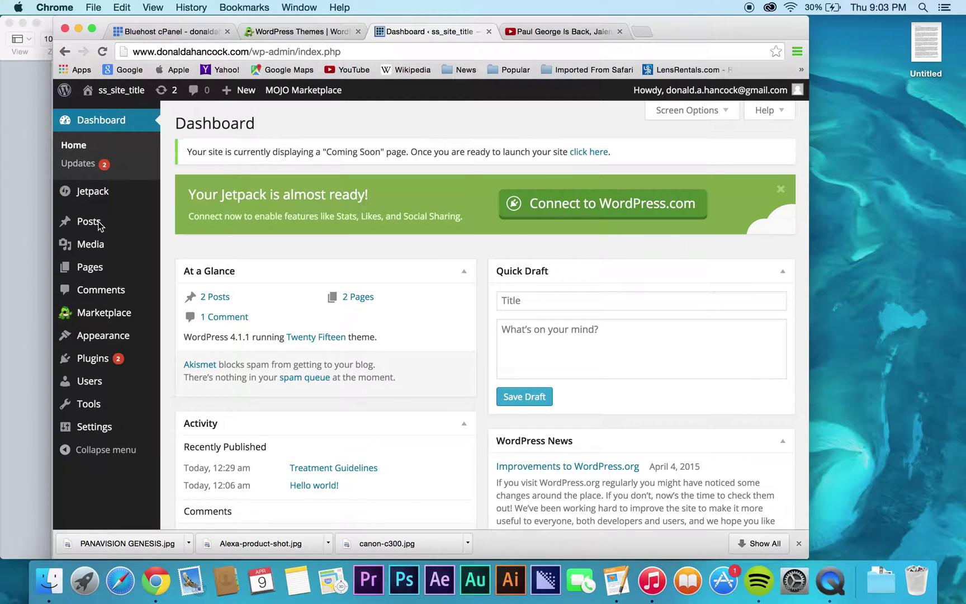
left_click(225, 300)
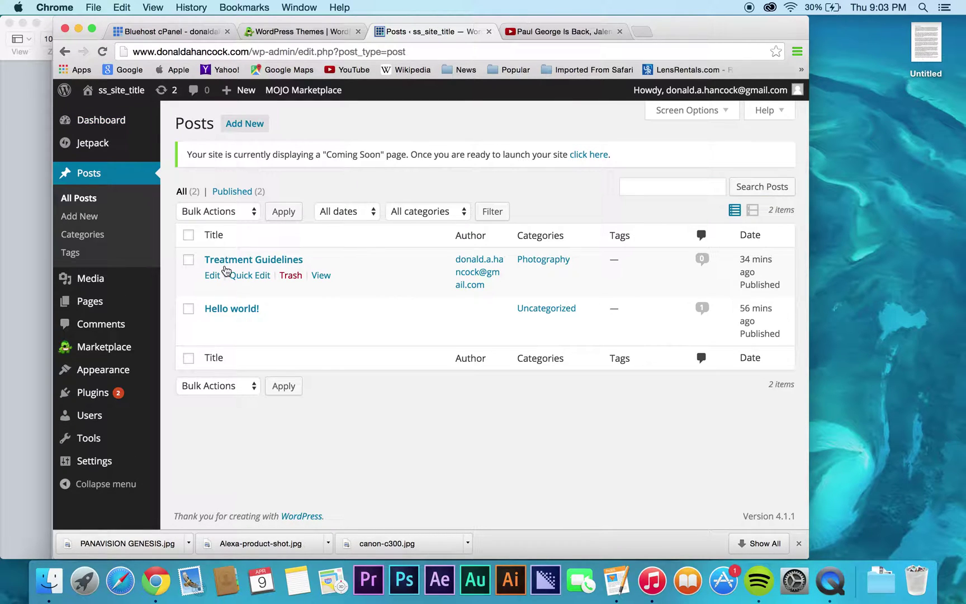
Open the Treatment Guidelines post in the editor and look over its content
left_click(212, 276)
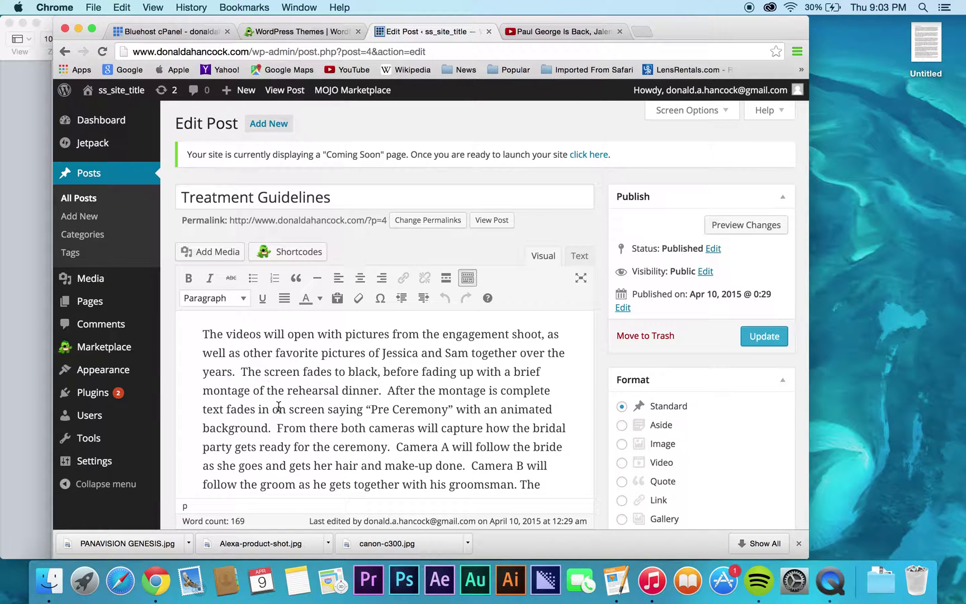
scroll(279, 407, "down", 3)
scroll(278, 406, "down", 10)
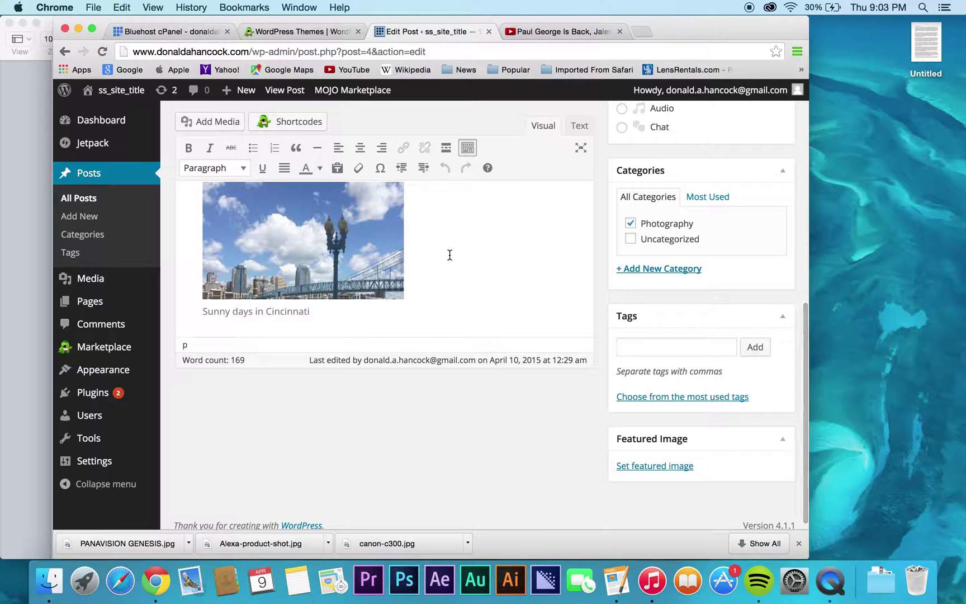
scroll(449, 255, "up", 15)
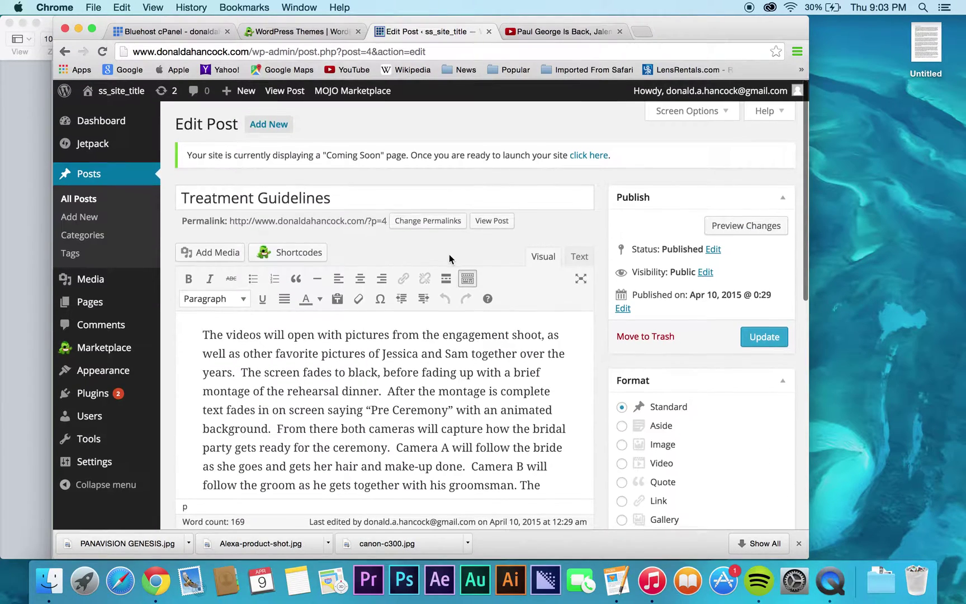
Add an empty paragraph above the opening 'The videos…' text
left_click(203, 331)
key("Return")
key("Return")
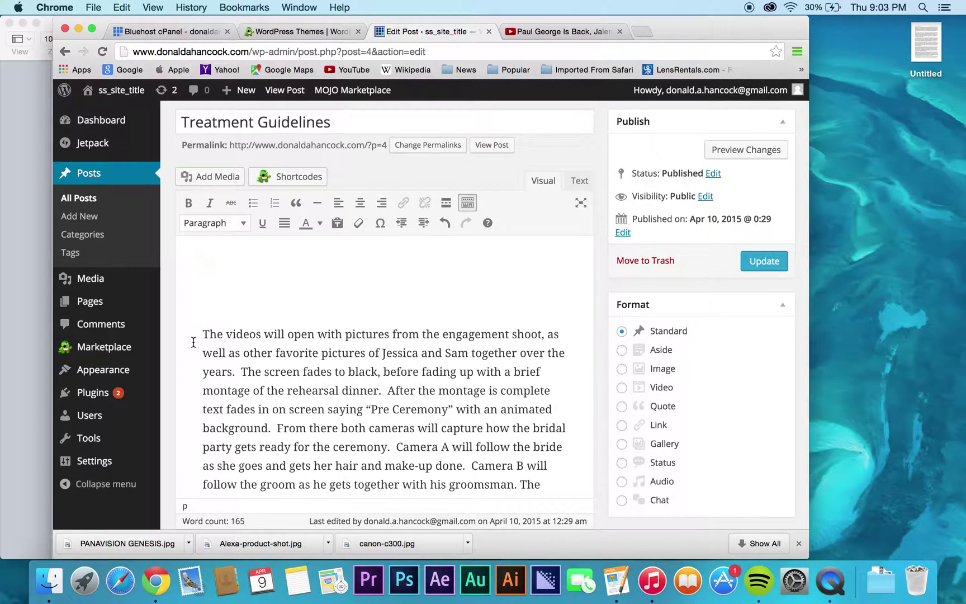
left_click(206, 176)
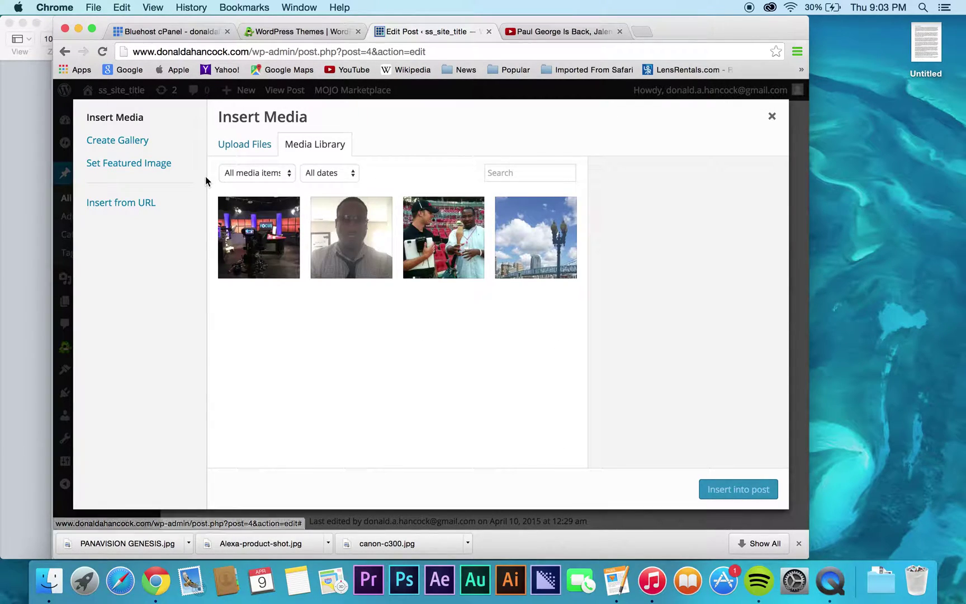
Switch the media window to Create Gallery on its Upload Files tab
left_click(140, 140)
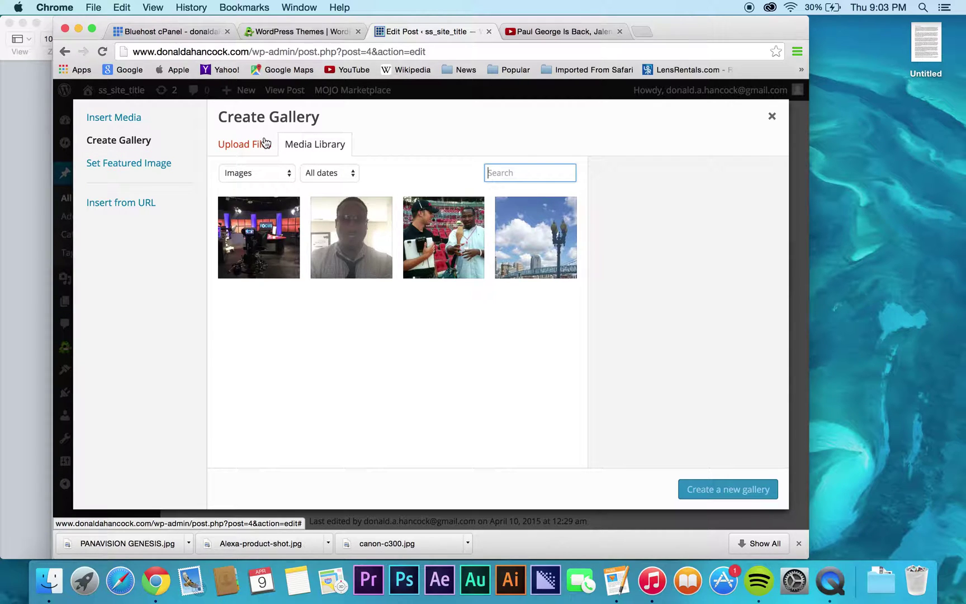
left_click(265, 143)
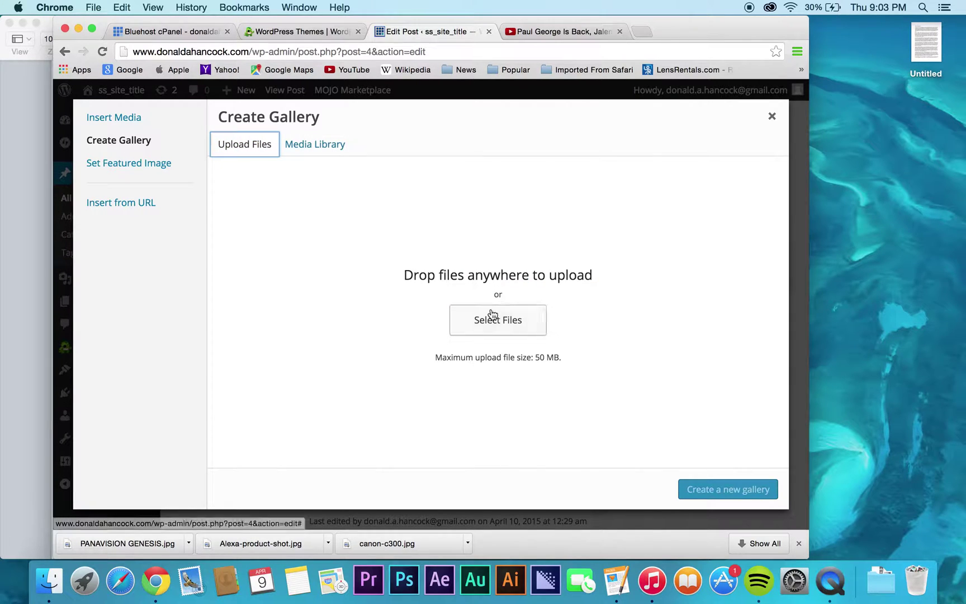
Upload Alexa-product-shot, canon-c300, PANAVISION GENESIS and IMG_3762, 3763, 3964, 4245 from Images
left_click(483, 310)
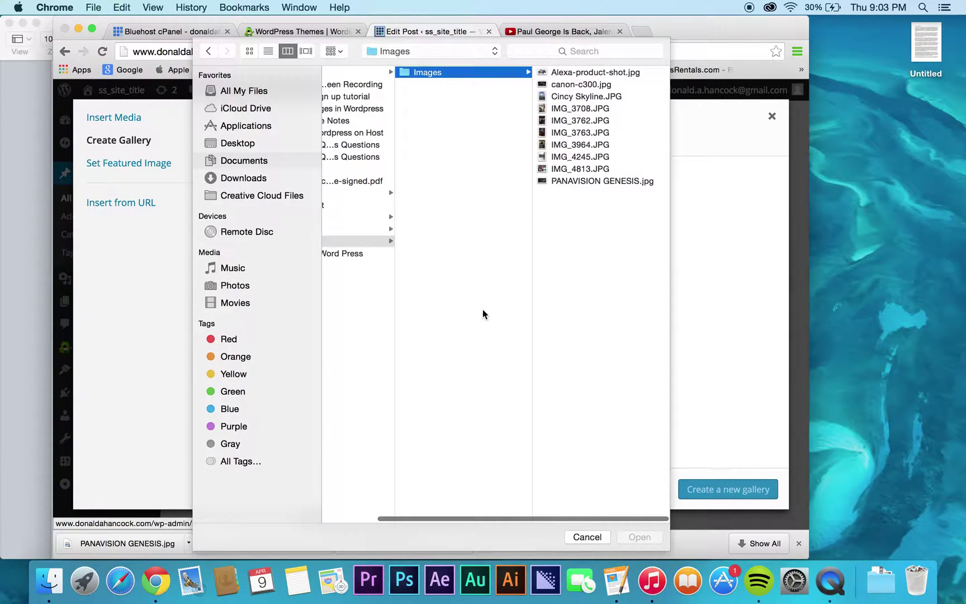
left_click(573, 73)
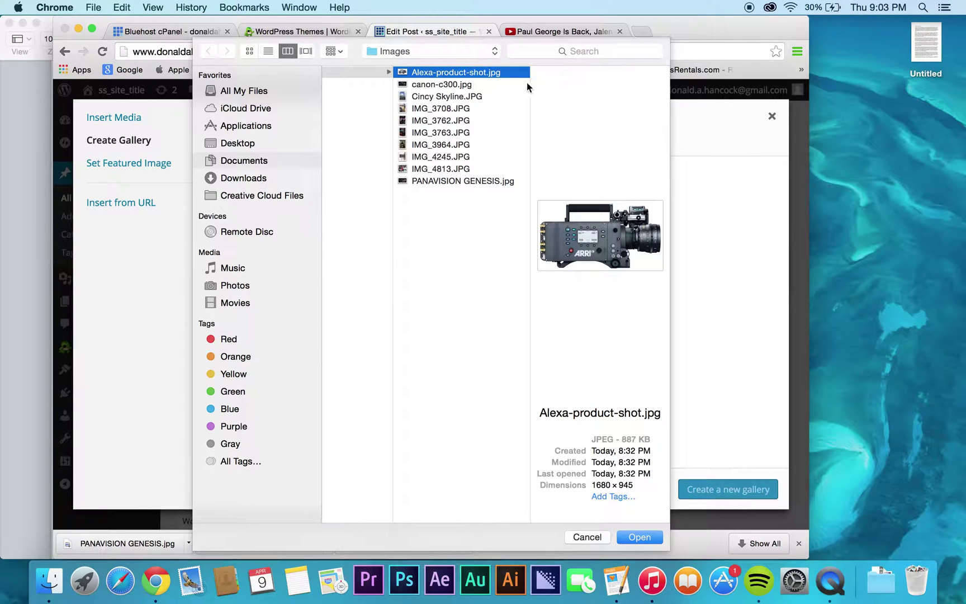
left_click(485, 84, "shift")
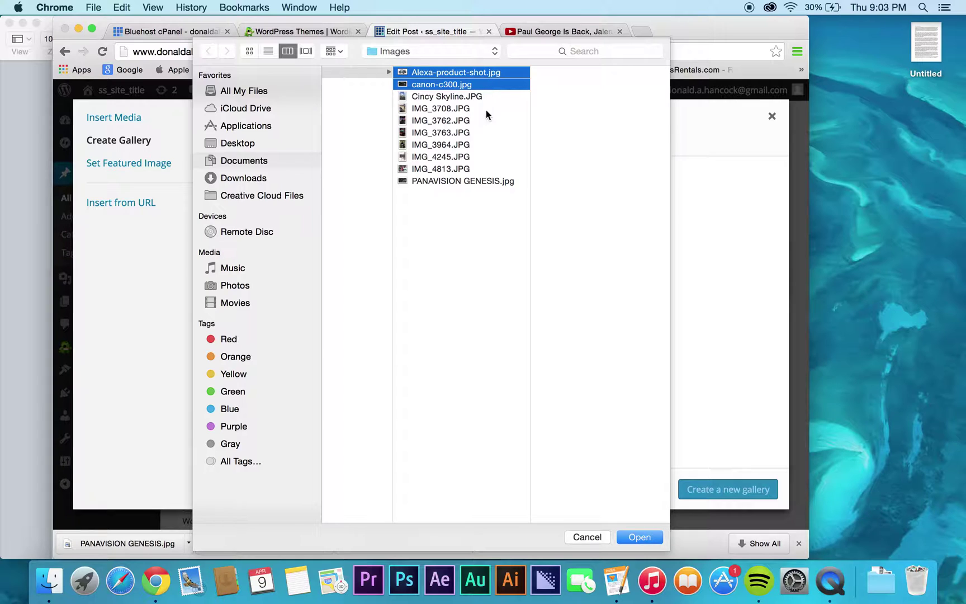
left_click(458, 181, "super")
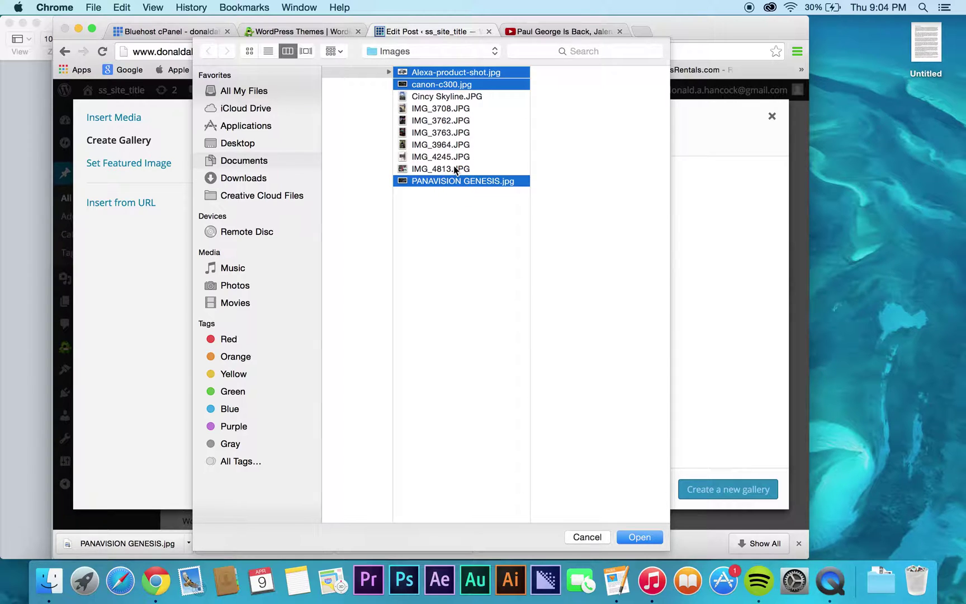
left_click(438, 120, "super")
left_click(436, 134, "super")
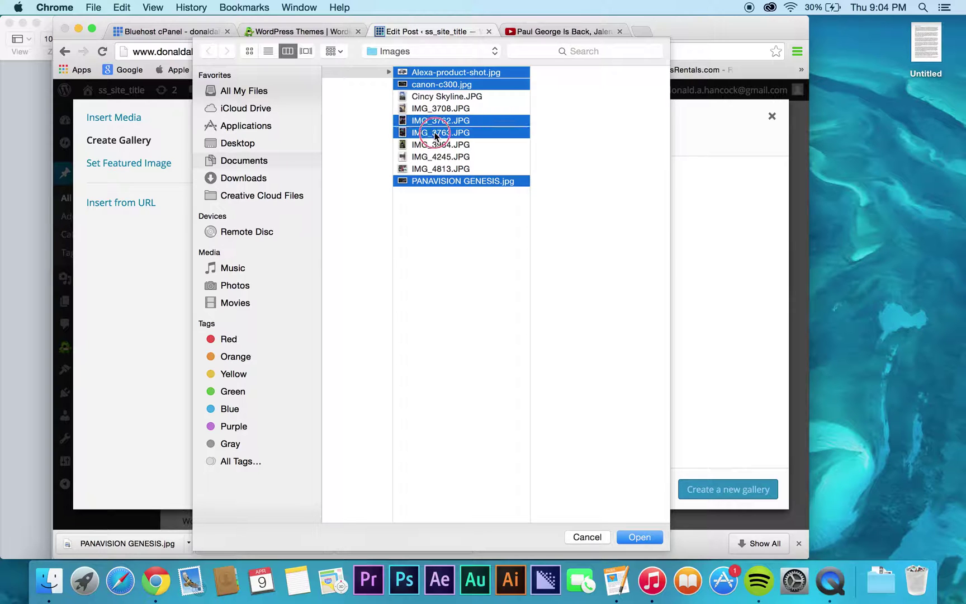
left_click(435, 144, "super")
left_click(435, 152, "super")
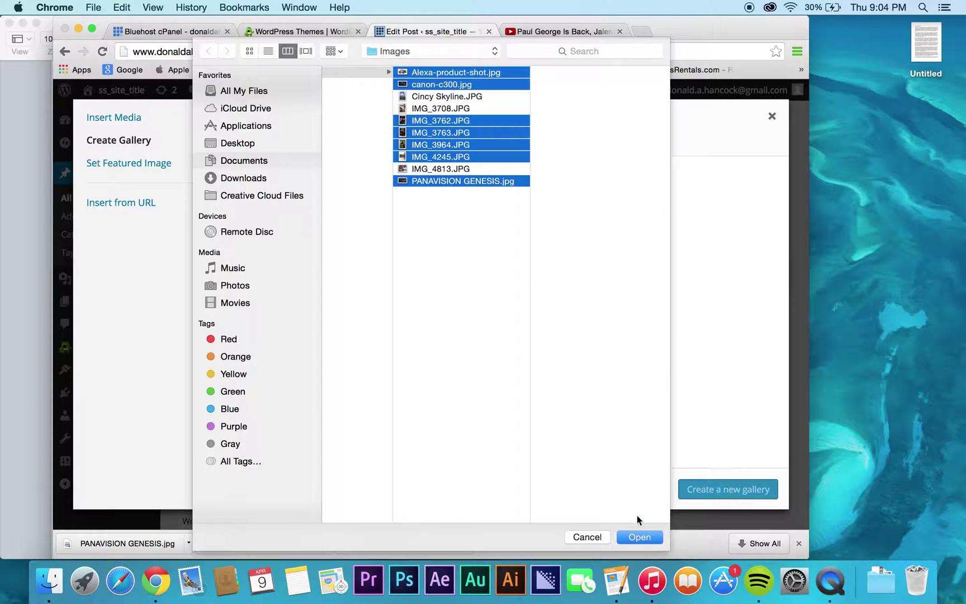
left_click(639, 530)
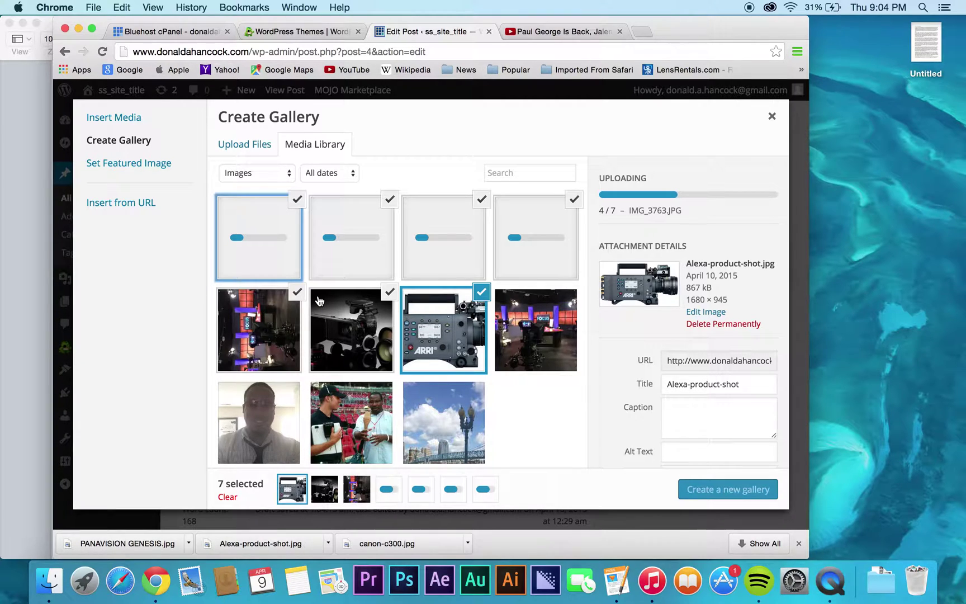
After uploads finish, view Attachment Details of the studio camera photo and the man's photo
left_click(270, 331)
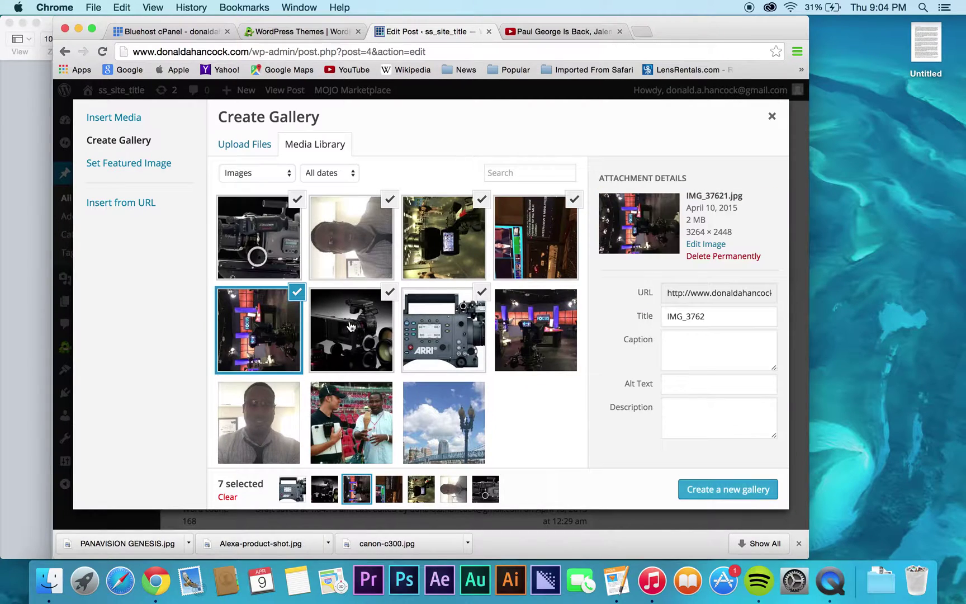
left_click(336, 258)
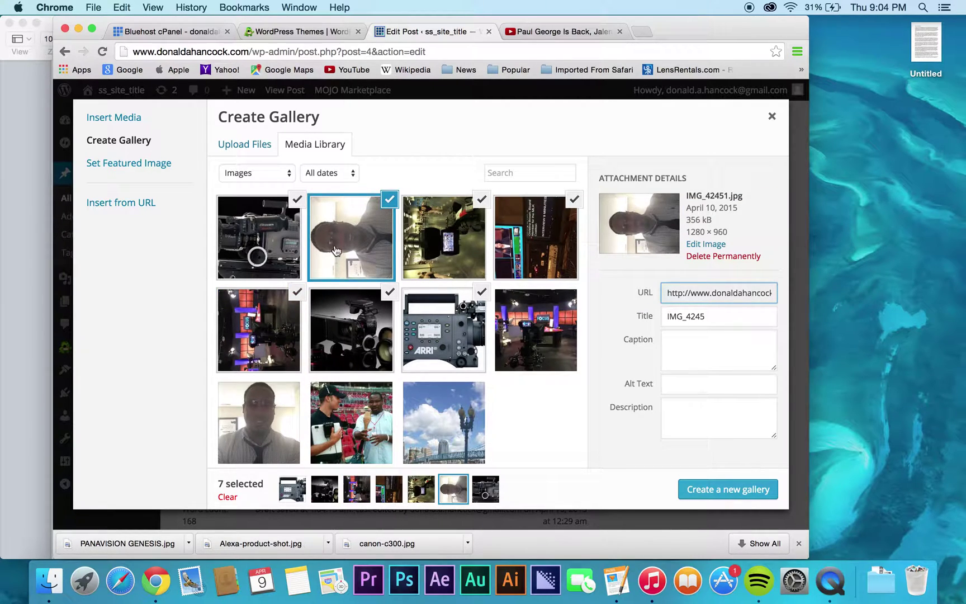
Stay on the edit page and inspect the details of IMG_3964 and IMG_3763
scroll(336, 249, "left", 5)
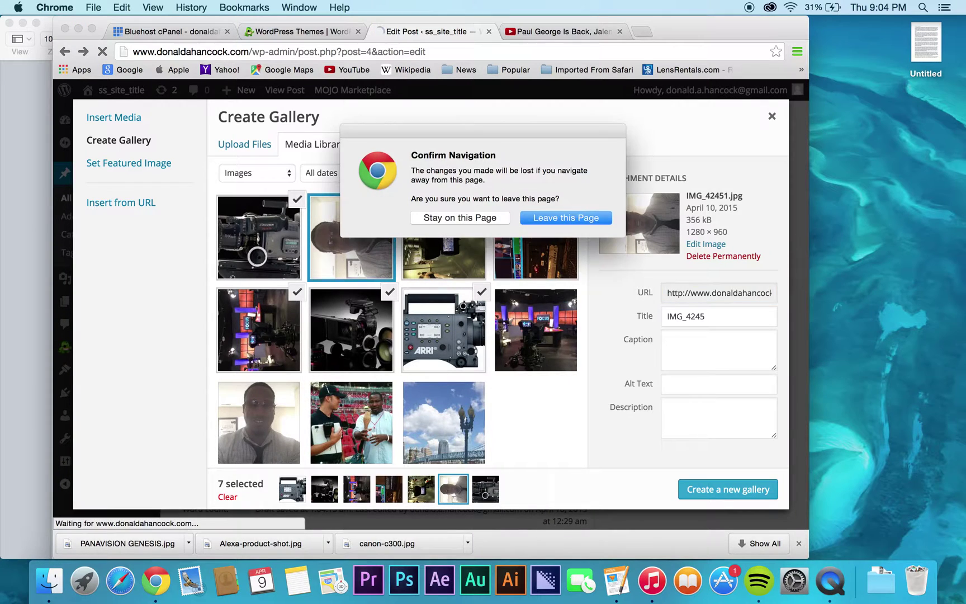
left_click(445, 218)
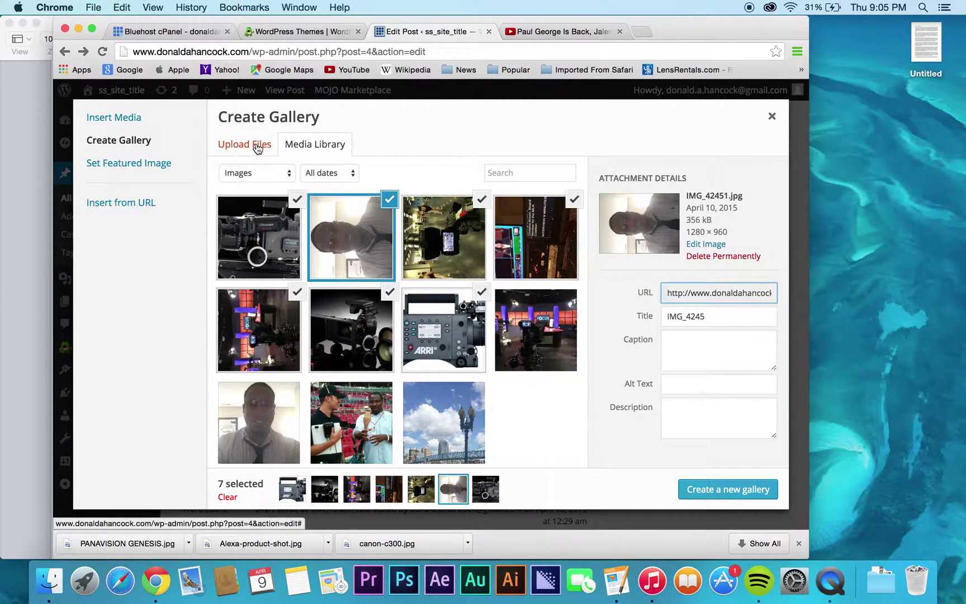
left_click(404, 210)
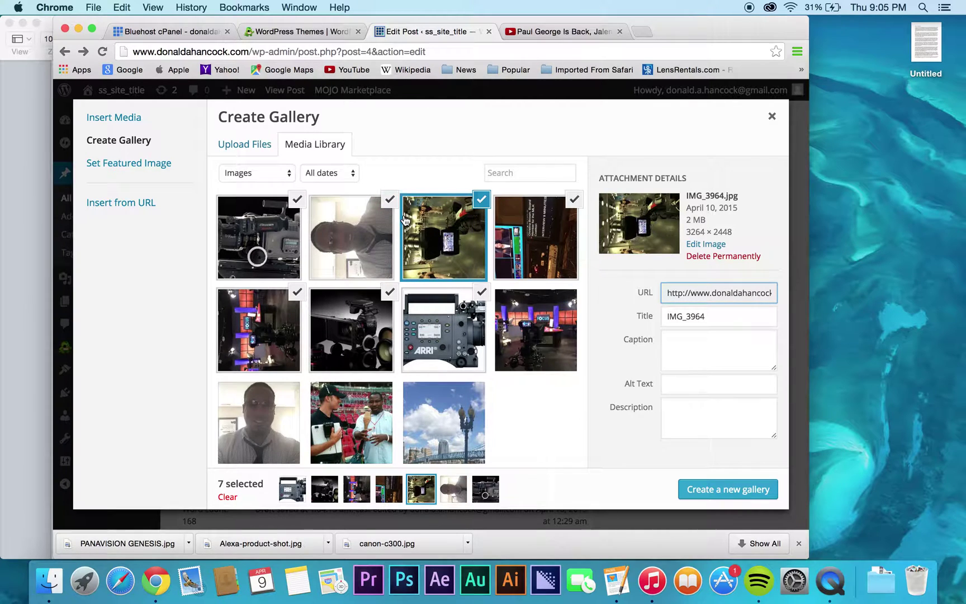
left_click(554, 204)
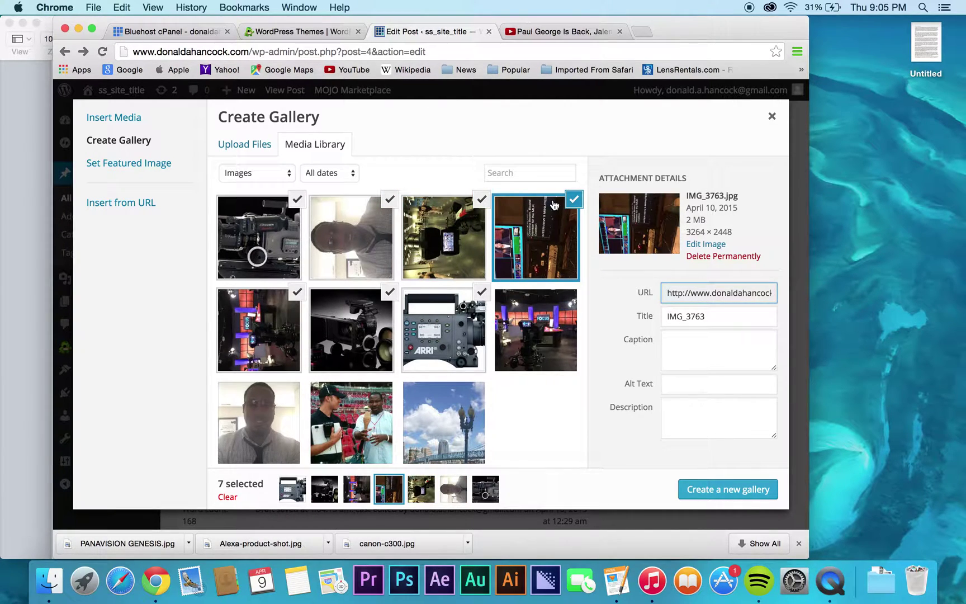
Drop the man and purple studio photos, add IMG_3762, Reds and IMG_4245, then create the gallery
left_click(386, 200)
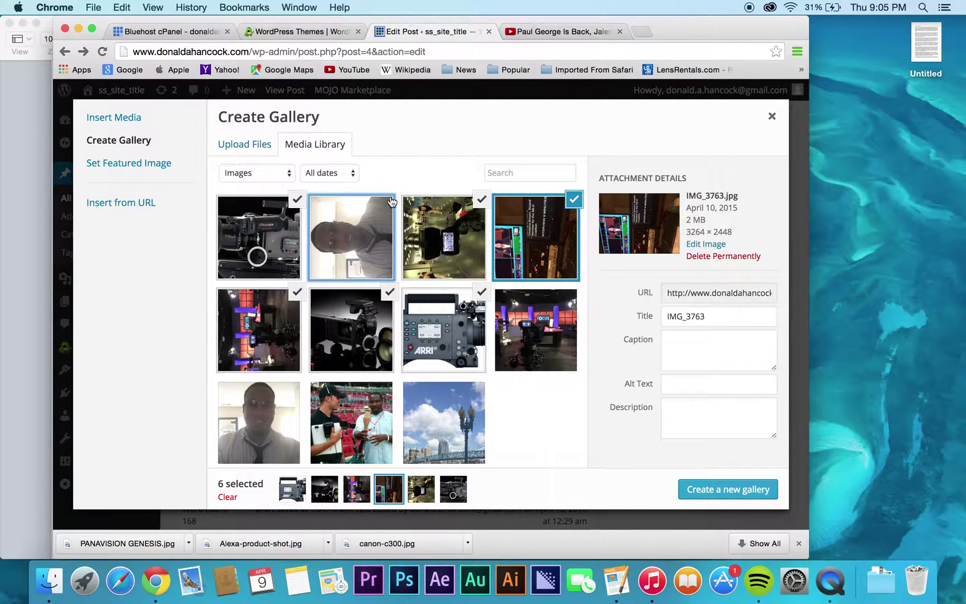
left_click(301, 298)
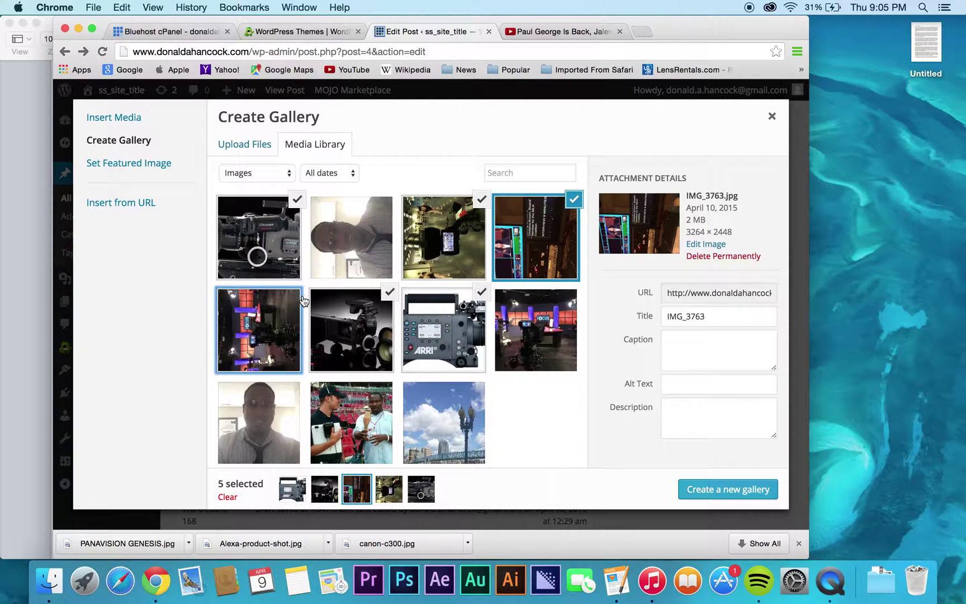
left_click(562, 302)
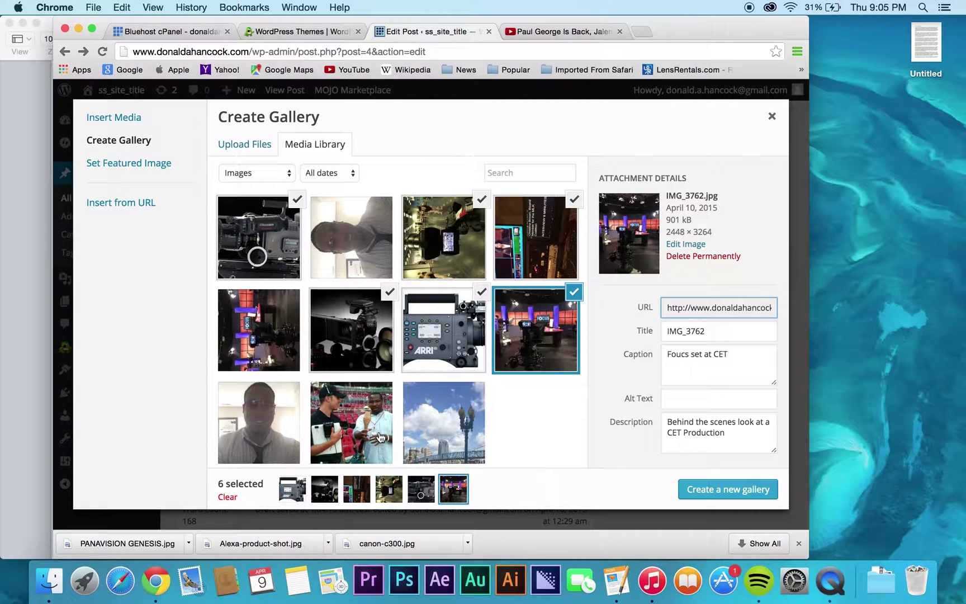
left_click(352, 397)
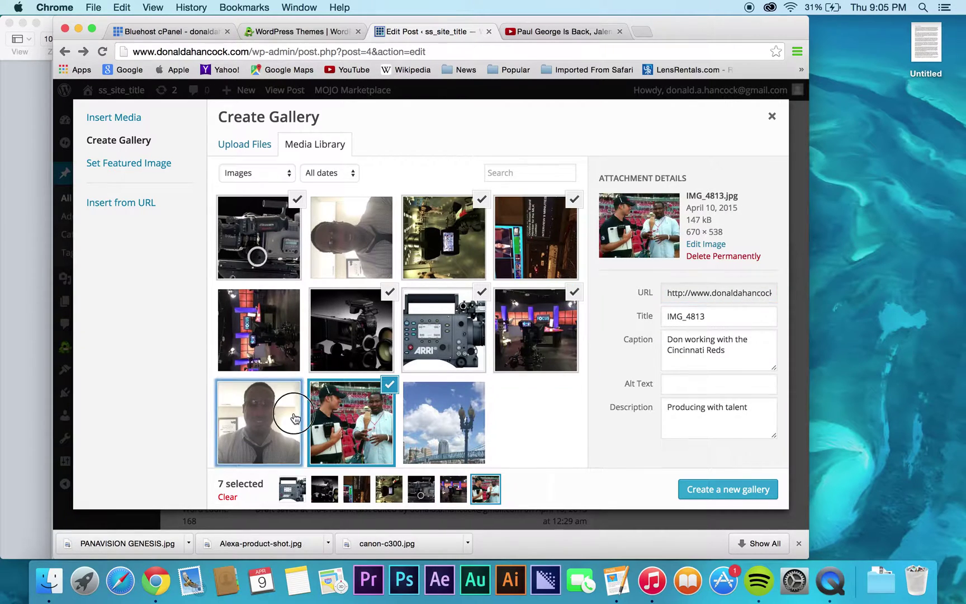
left_click(295, 418)
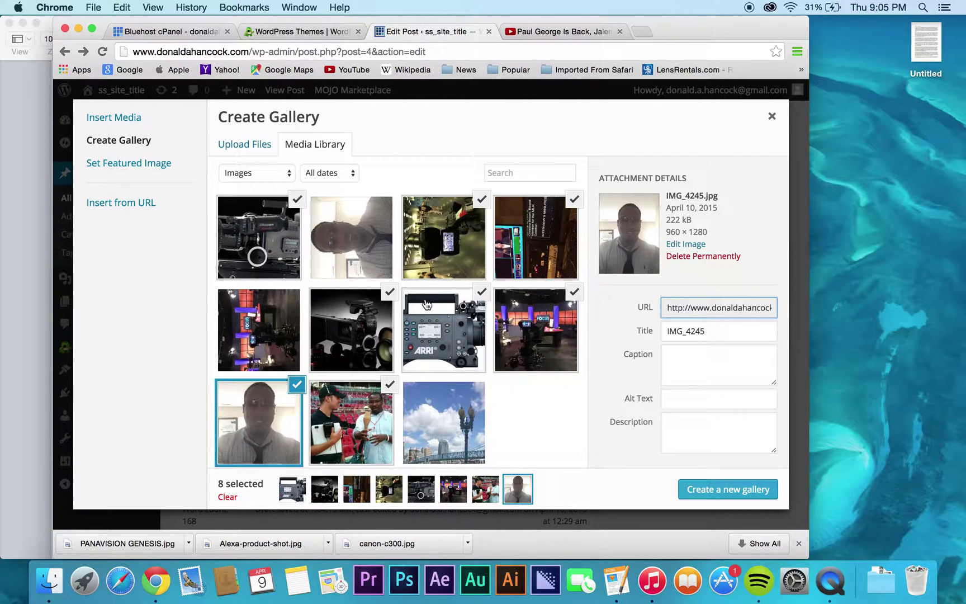
left_click(720, 498)
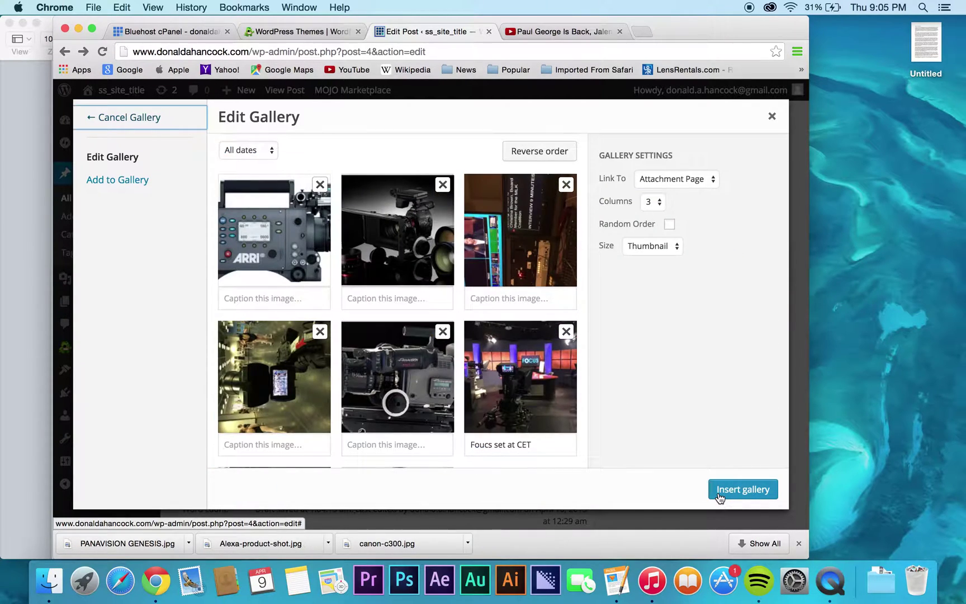
Set the gallery's Columns to 2
scroll(560, 383, "down", 2)
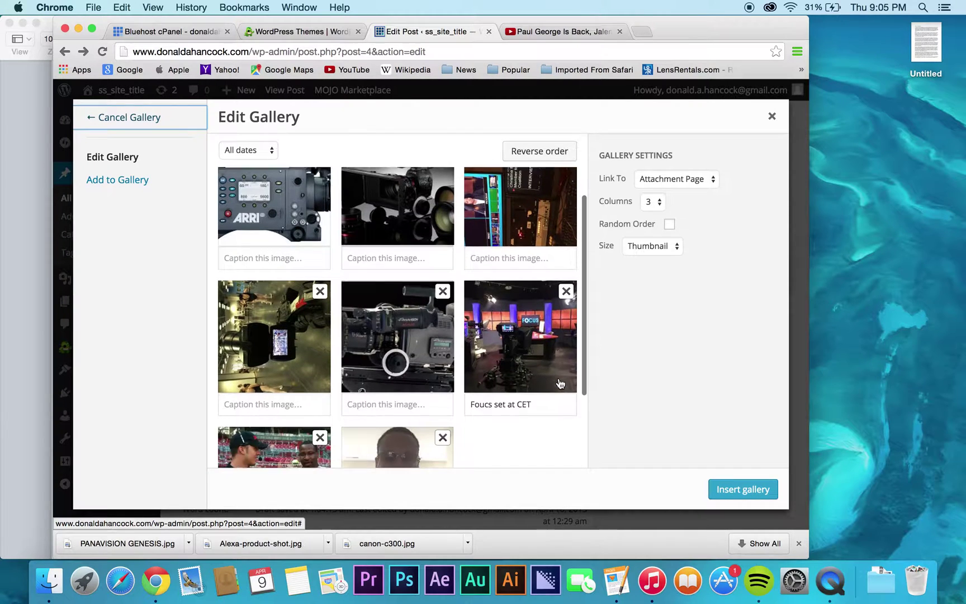
scroll(560, 384, "down", 5)
scroll(560, 383, "up", 5)
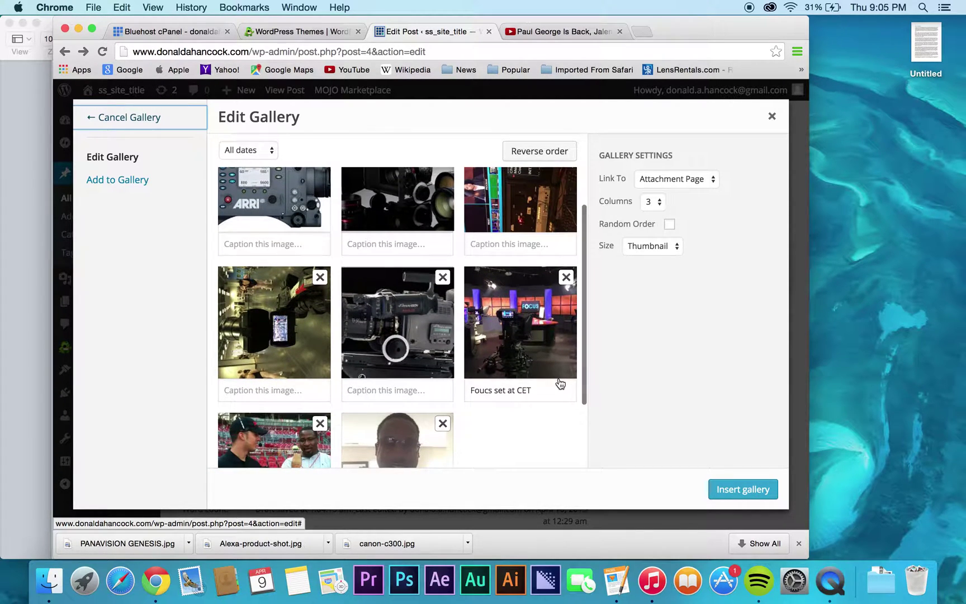
scroll(560, 383, "up", 2)
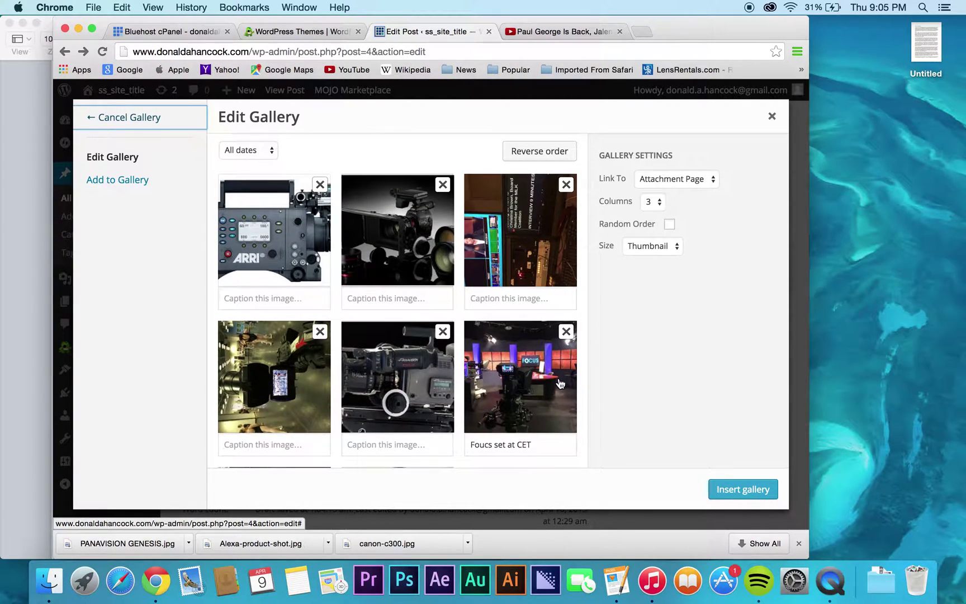
left_click(653, 201)
left_click(650, 190)
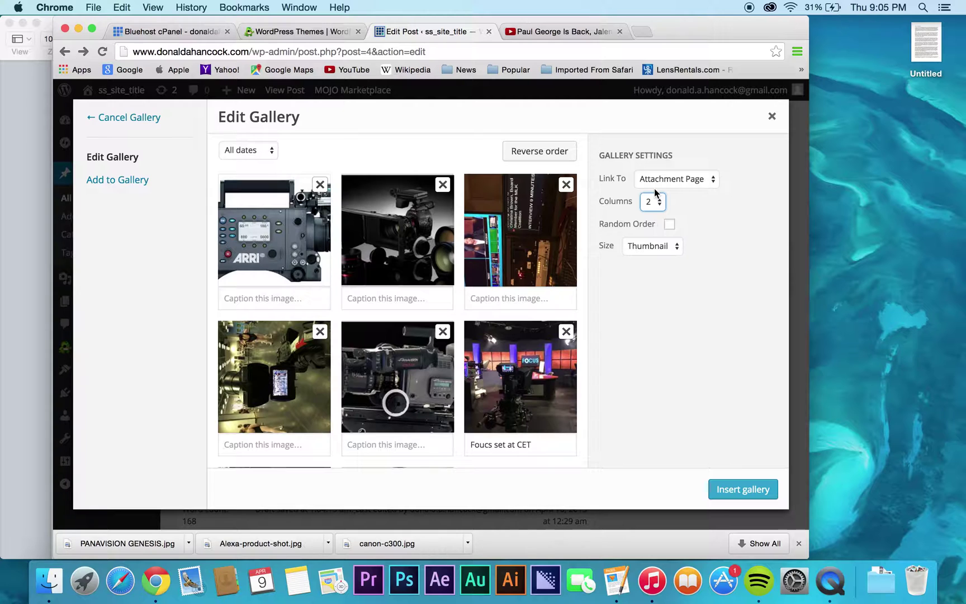
Move the Panavision photo to second position and insert the gallery into the post
left_click_drag(404, 358, 380, 227)
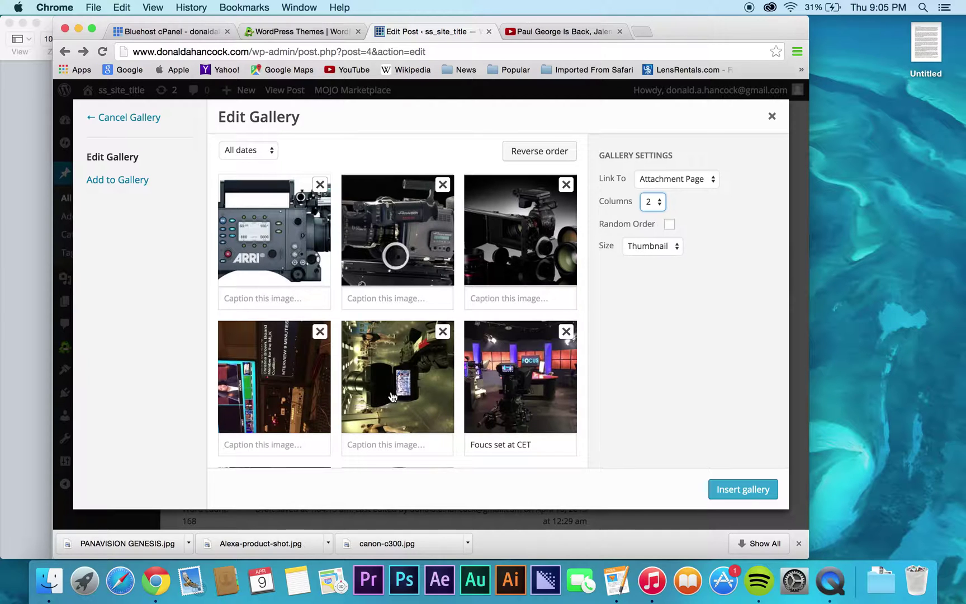
scroll(391, 396, "down", 3)
scroll(425, 408, "up", 3)
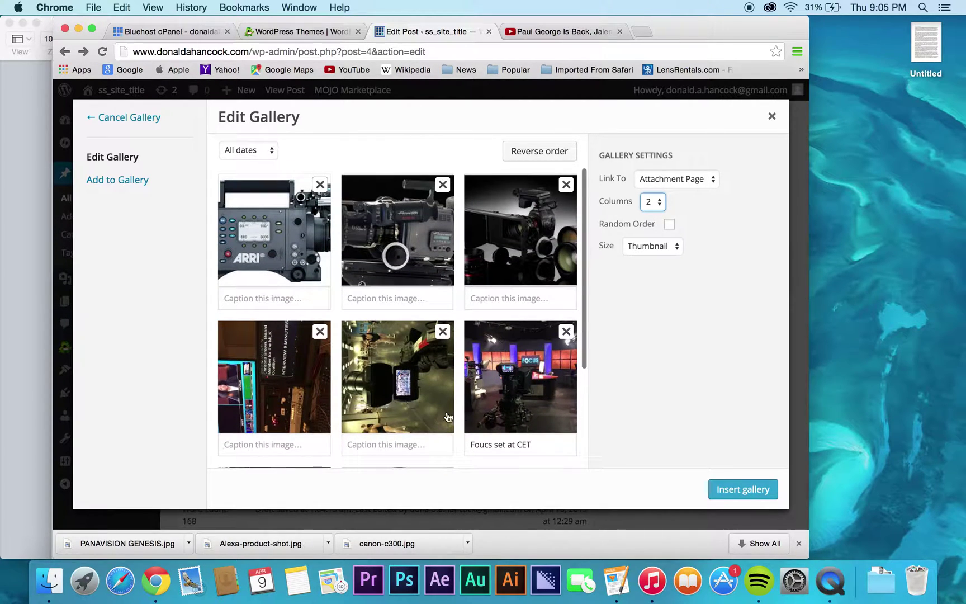
left_click(723, 490)
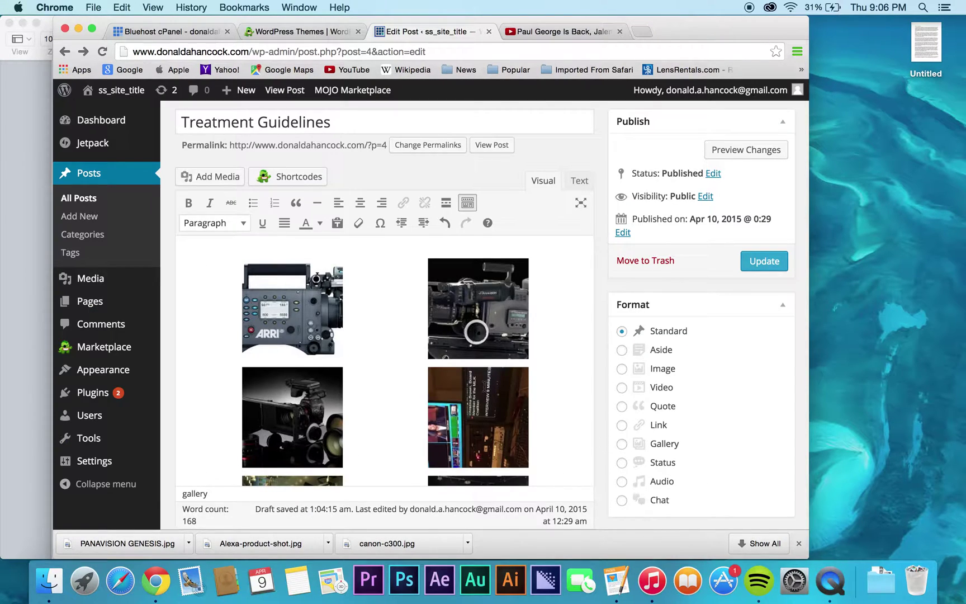
scroll(484, 386, "down", 5)
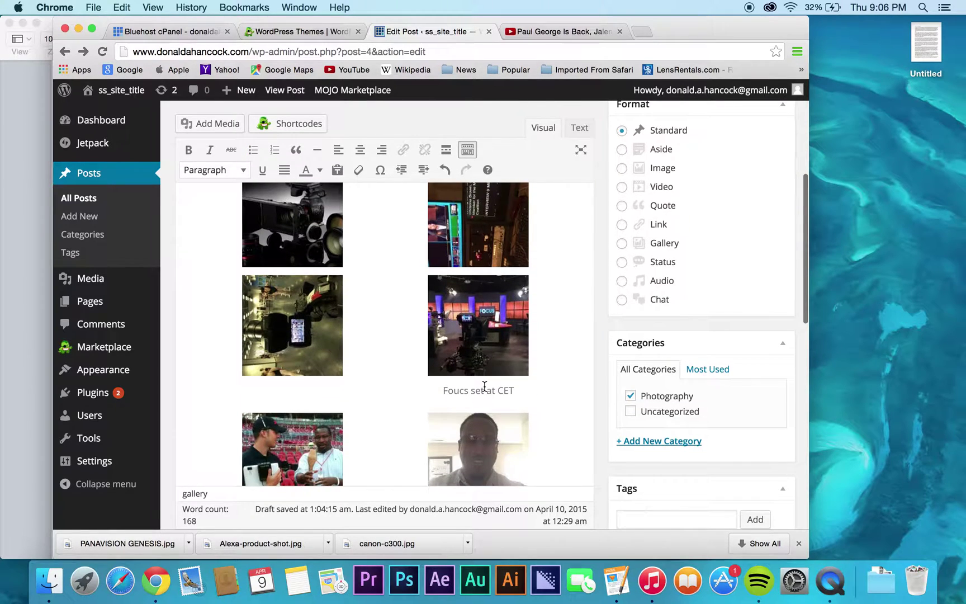
scroll(484, 385, "down", 5)
scroll(486, 382, "up", 8)
scroll(379, 335, "up", 3)
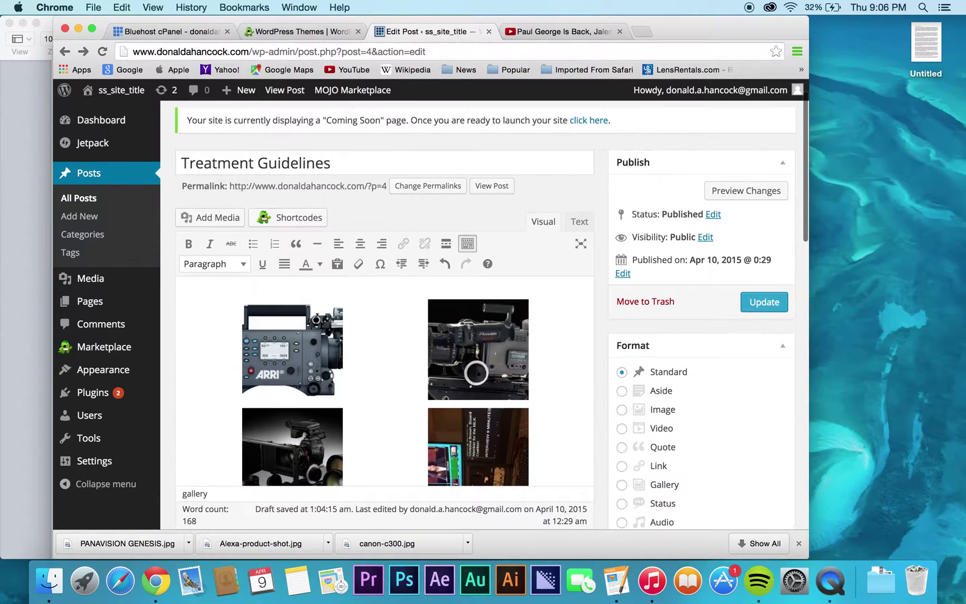
left_click(379, 277)
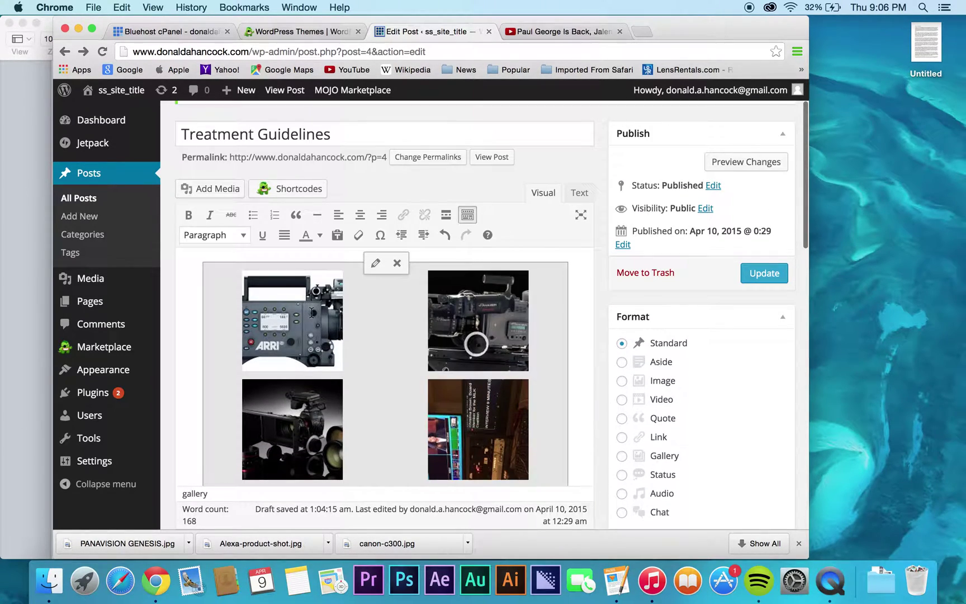
Edit the post's gallery, change Columns from 2 to 4, and update it
left_click(376, 269)
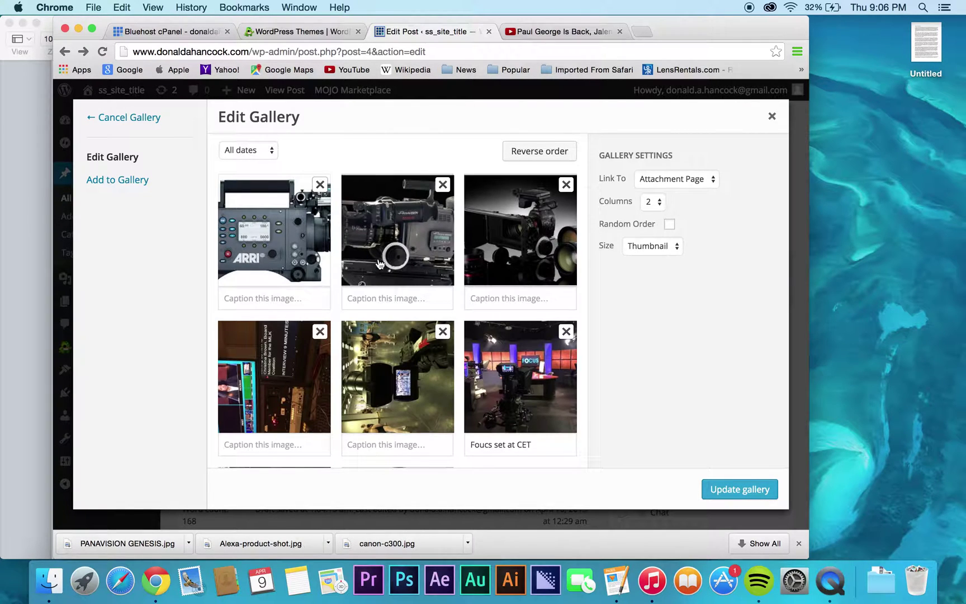
right_click(645, 210)
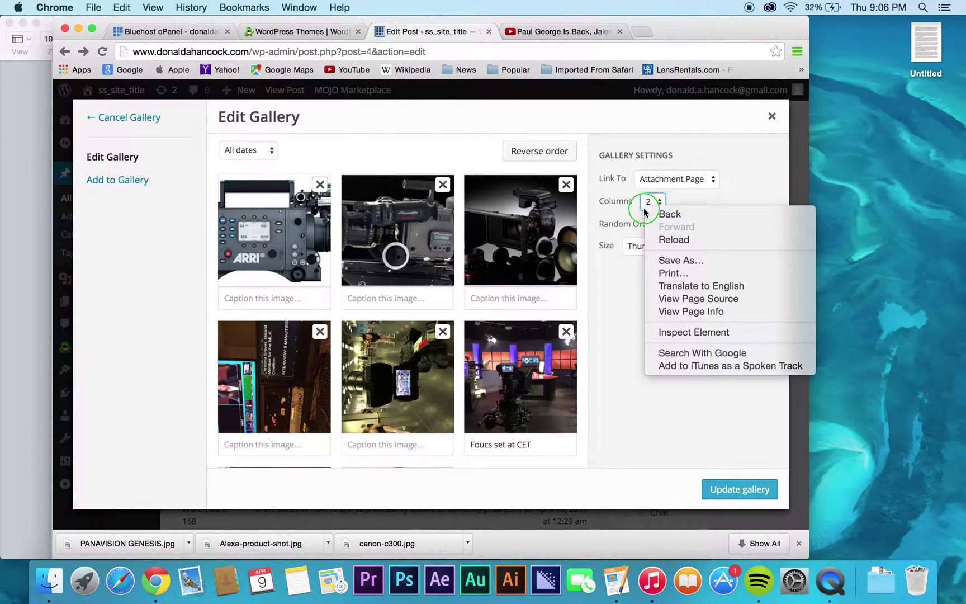
left_click(646, 210)
left_click(652, 208)
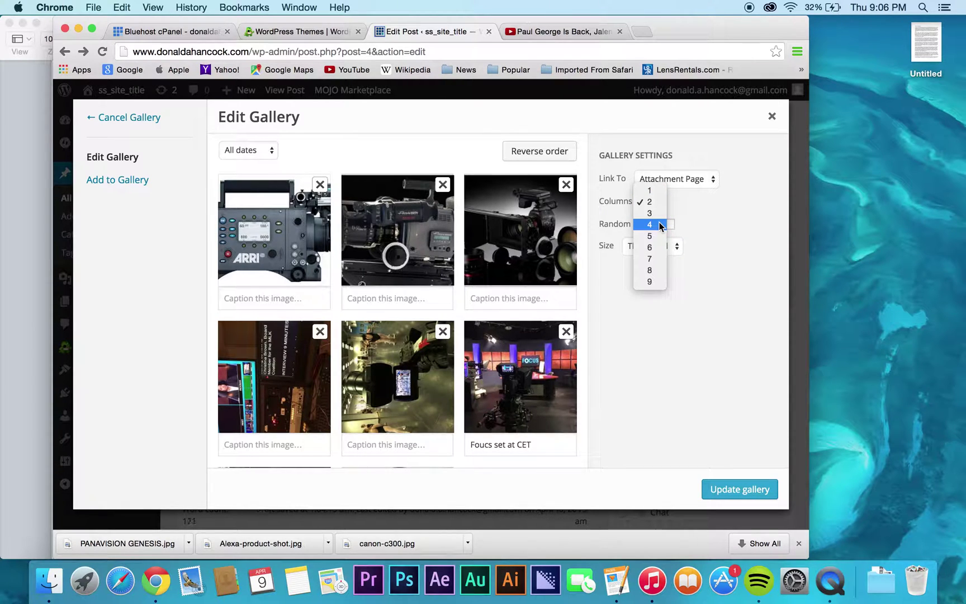
left_click(659, 223)
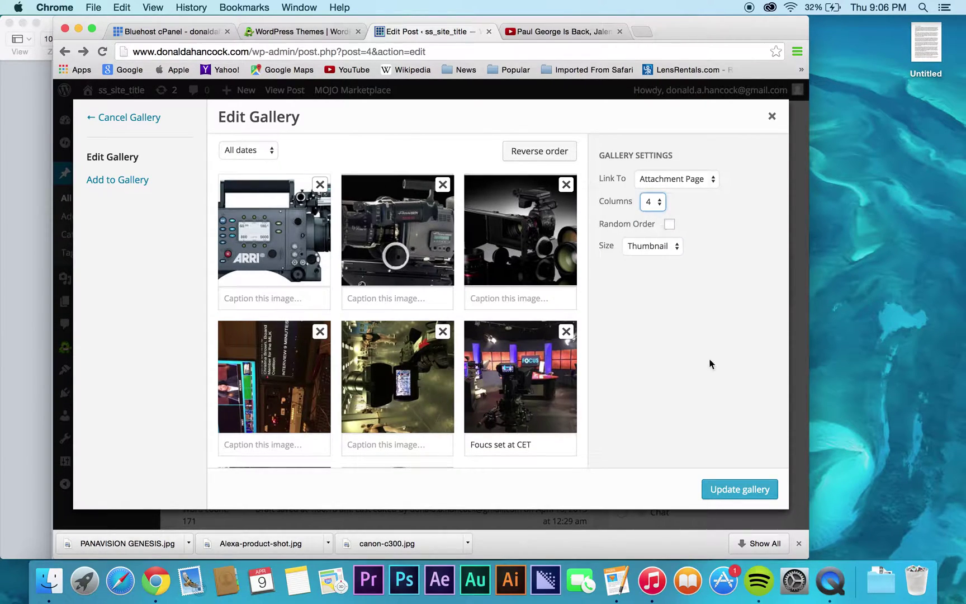
left_click(734, 487)
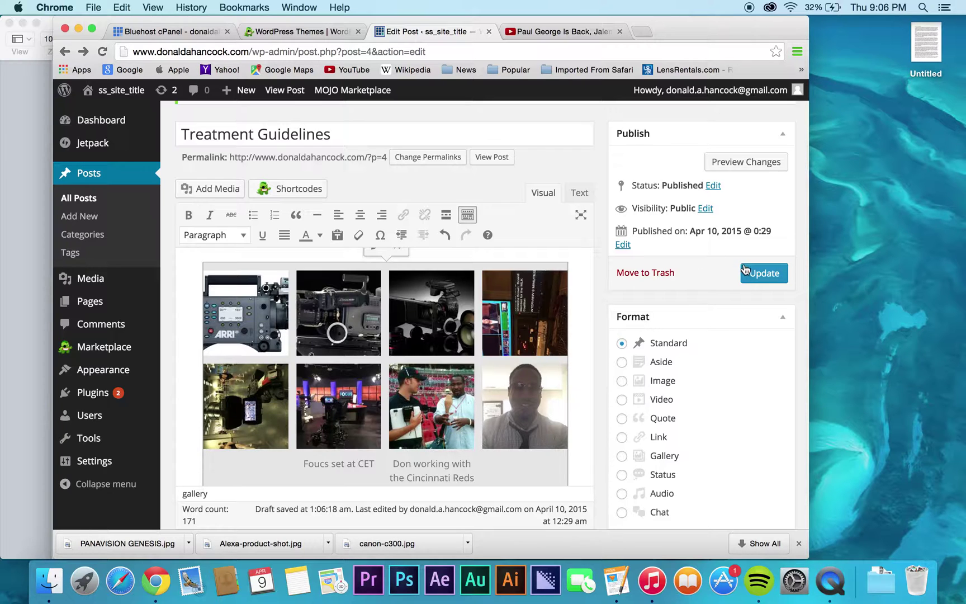
Save the Treatment Guidelines post with Update in the Publish box
scroll(744, 272, "up", 2)
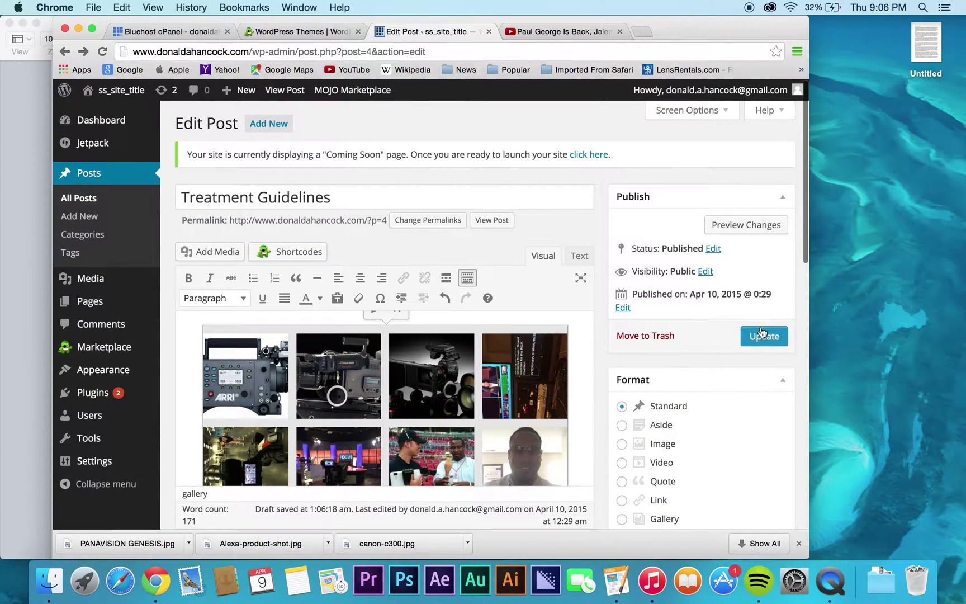
left_click(761, 335)
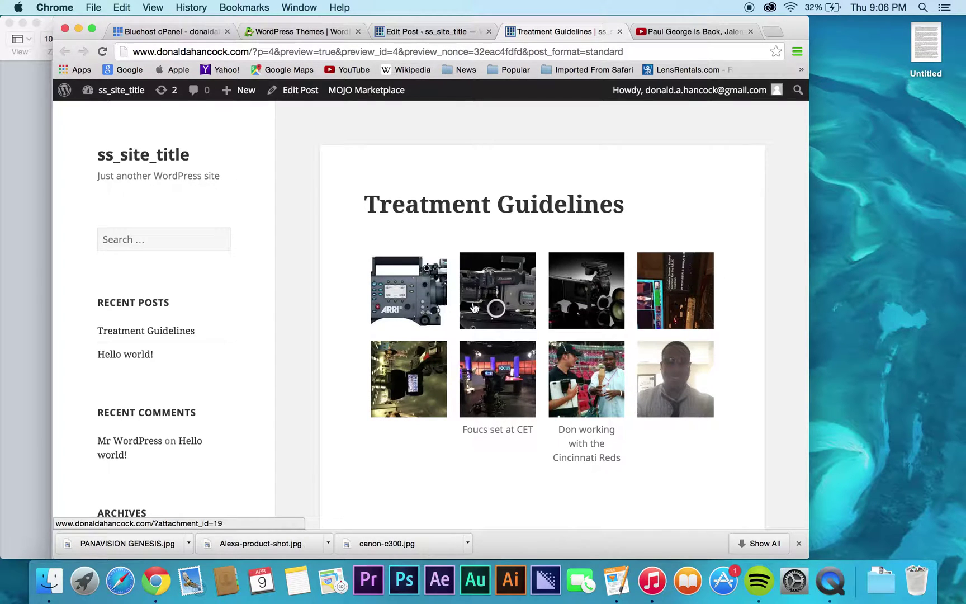
Open the Alexa photo's attachment page from the gallery
scroll(566, 298, "down", 3)
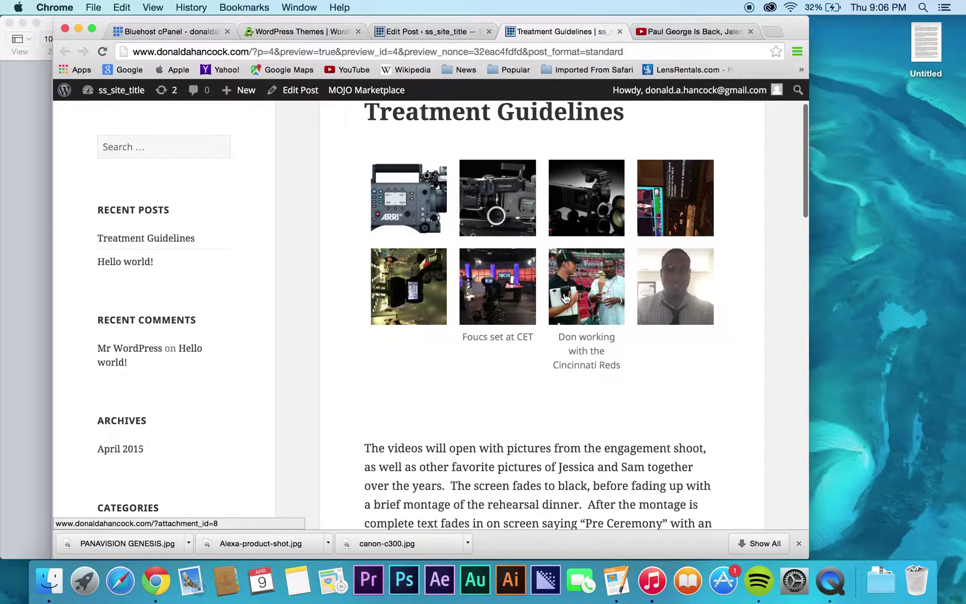
scroll(566, 298, "down", 2)
scroll(431, 295, "up", 5)
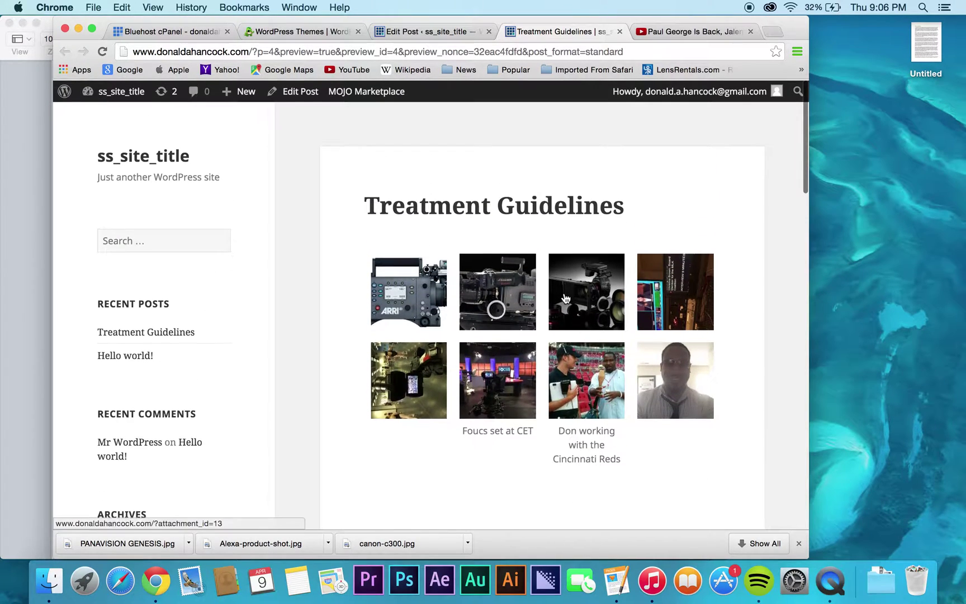
left_click(432, 295)
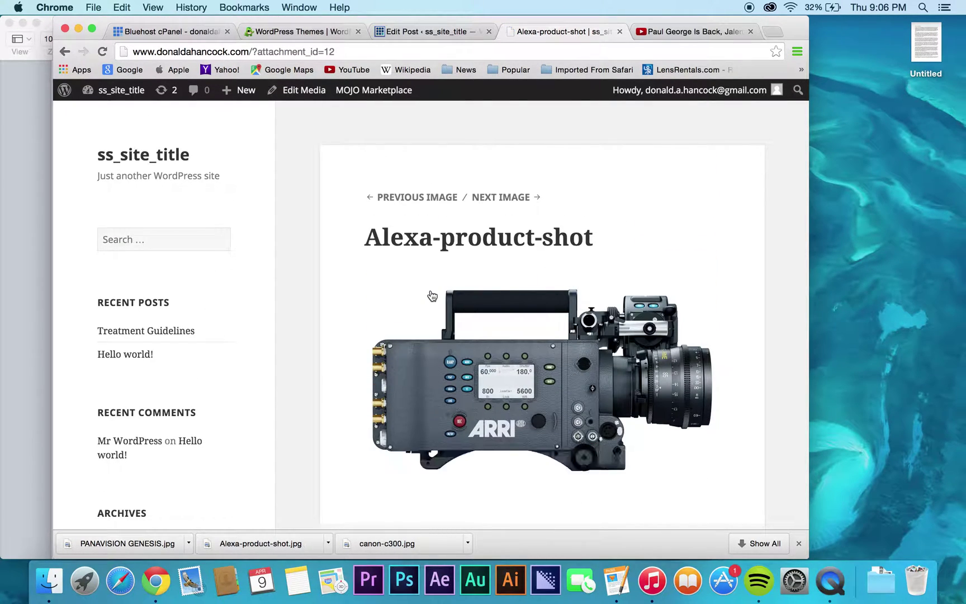
scroll(432, 295, "down", 4)
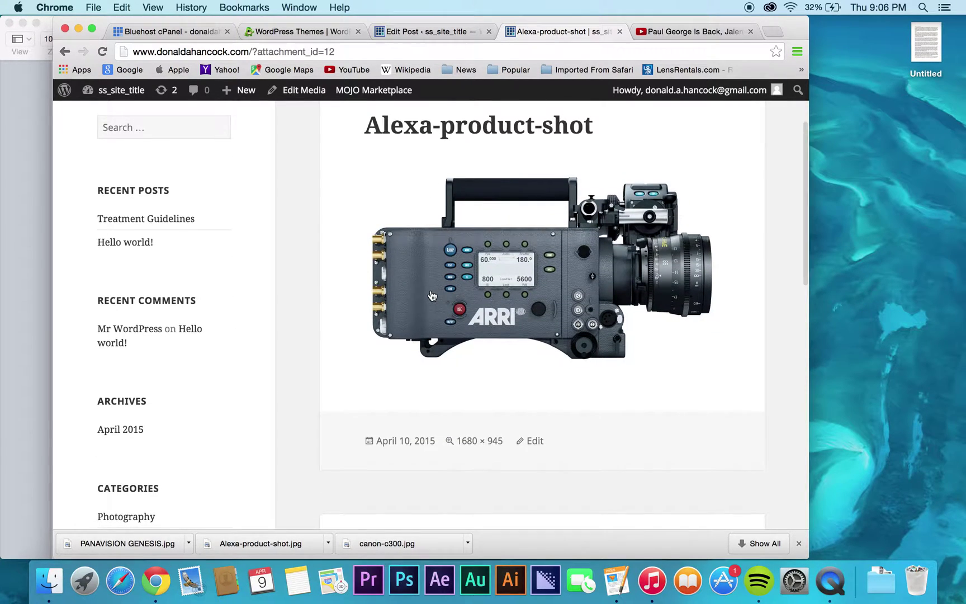
scroll(431, 295, "down", 3)
scroll(431, 295, "up", 5)
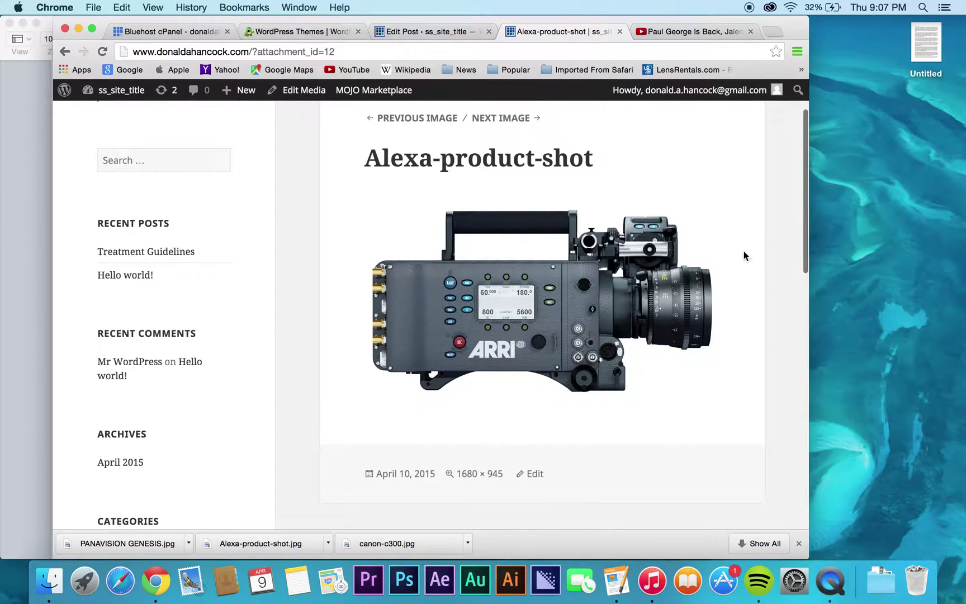
scroll(659, 206, "down", 2)
scroll(626, 190, "up", 4)
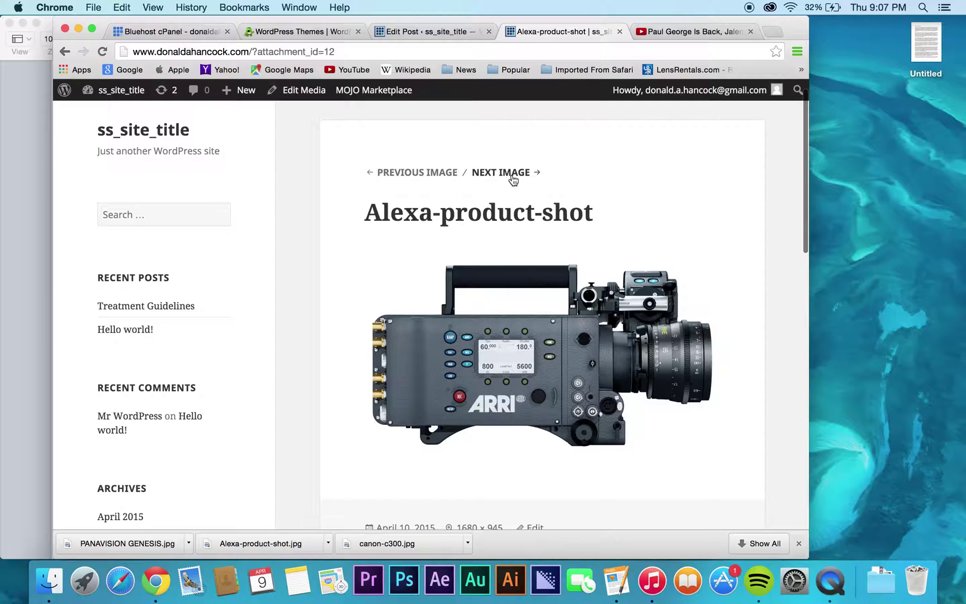
Step from canon-c300 through the next images to PANAVISION GENESIS, then close the page
left_click(511, 174)
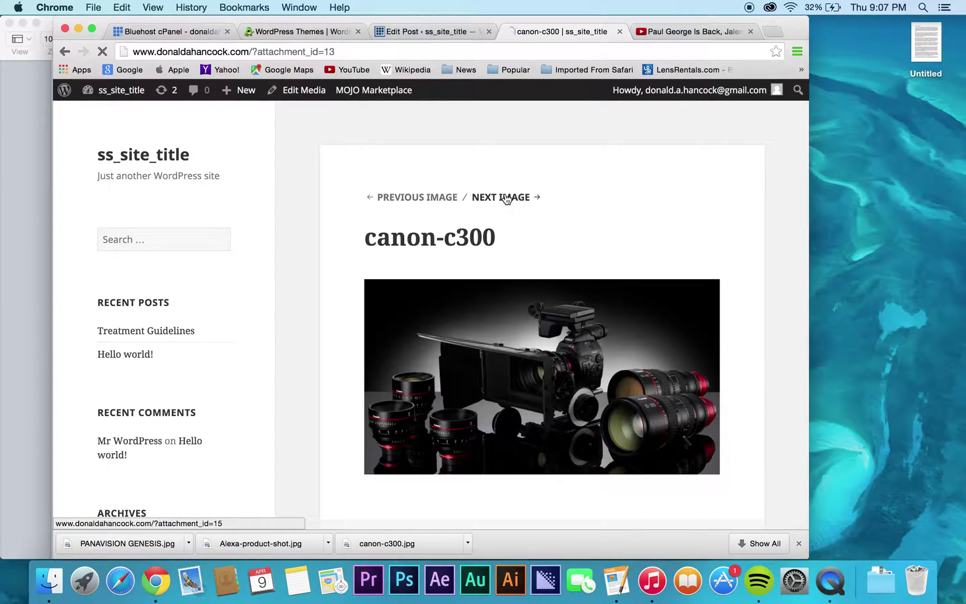
left_click(506, 200)
left_click(480, 201)
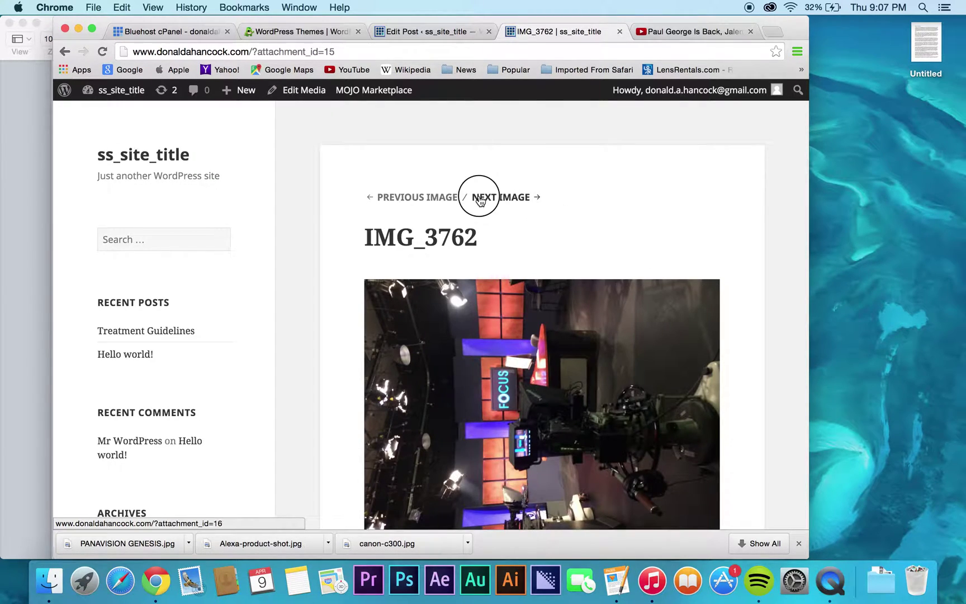
left_click(480, 201)
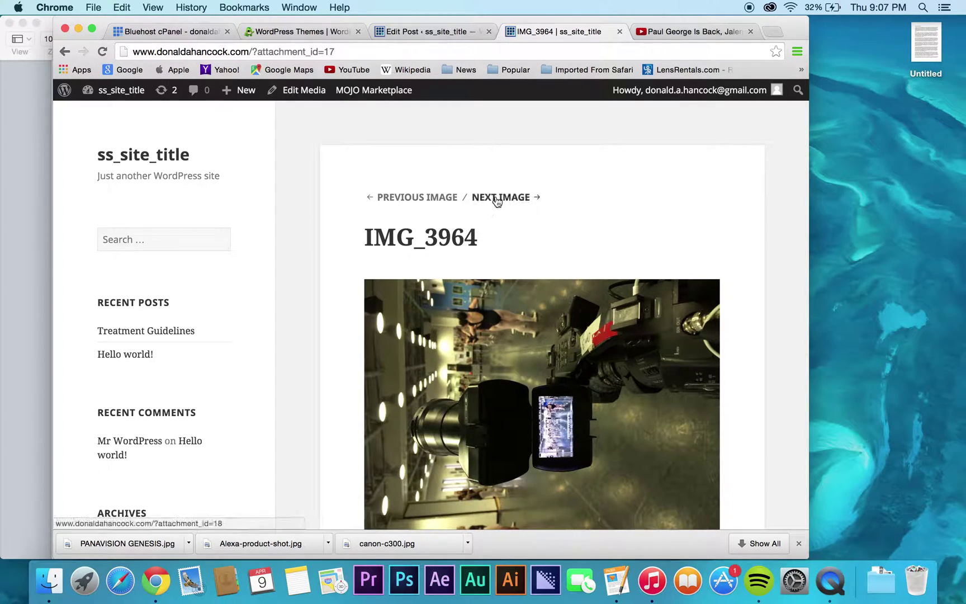
left_click(496, 200)
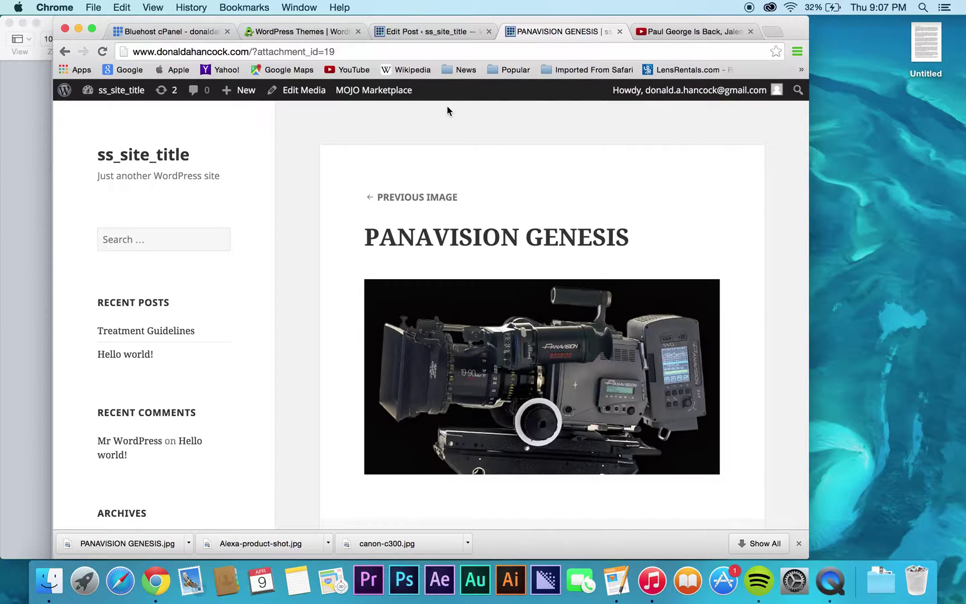
left_click(619, 32)
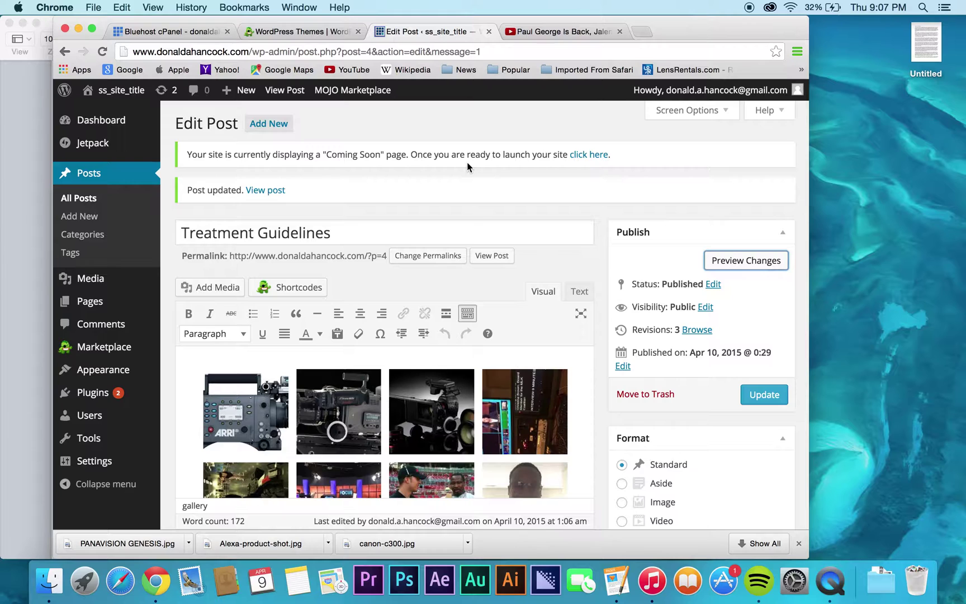
Choose the PANAVISION GENESIS camera photo from the media library as the post's featured image
scroll(492, 247, "down", 10)
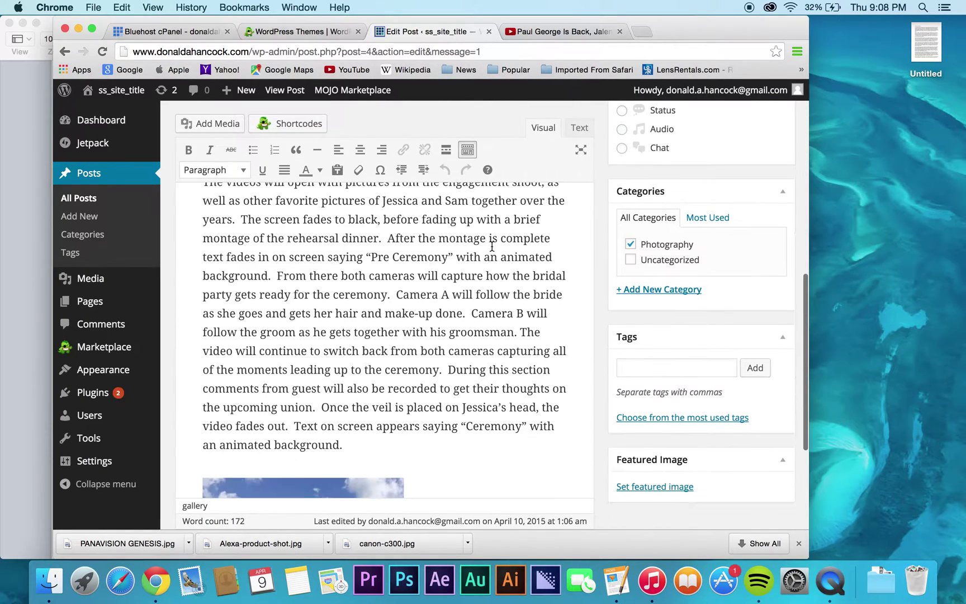
scroll(492, 246, "down", 5)
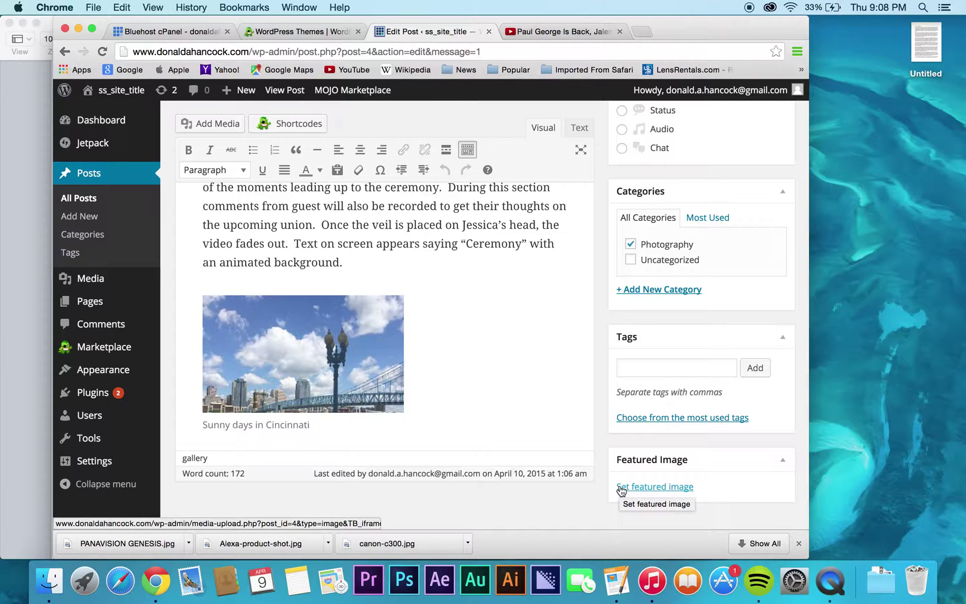
left_click(621, 487)
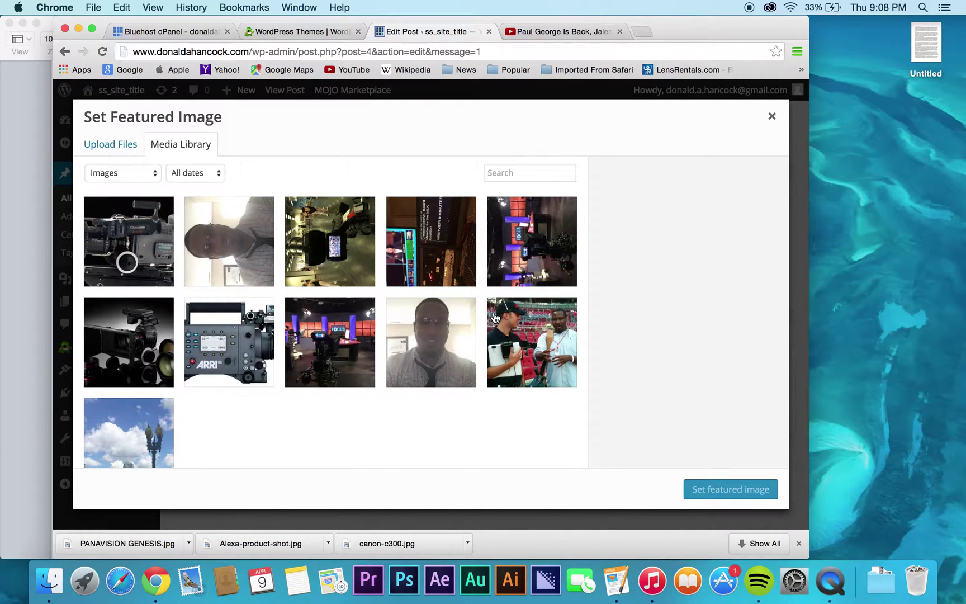
left_click(147, 239)
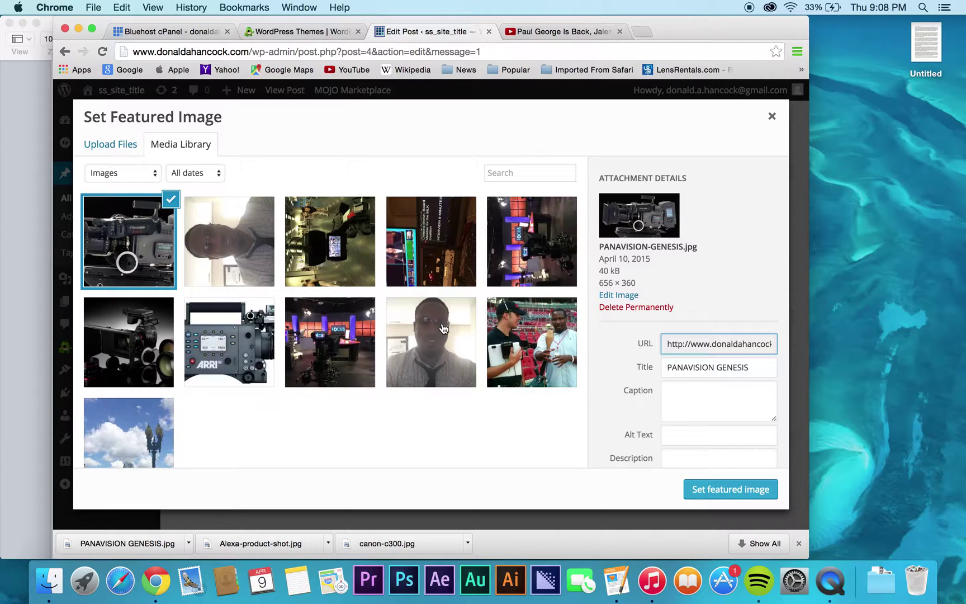
left_click(703, 494)
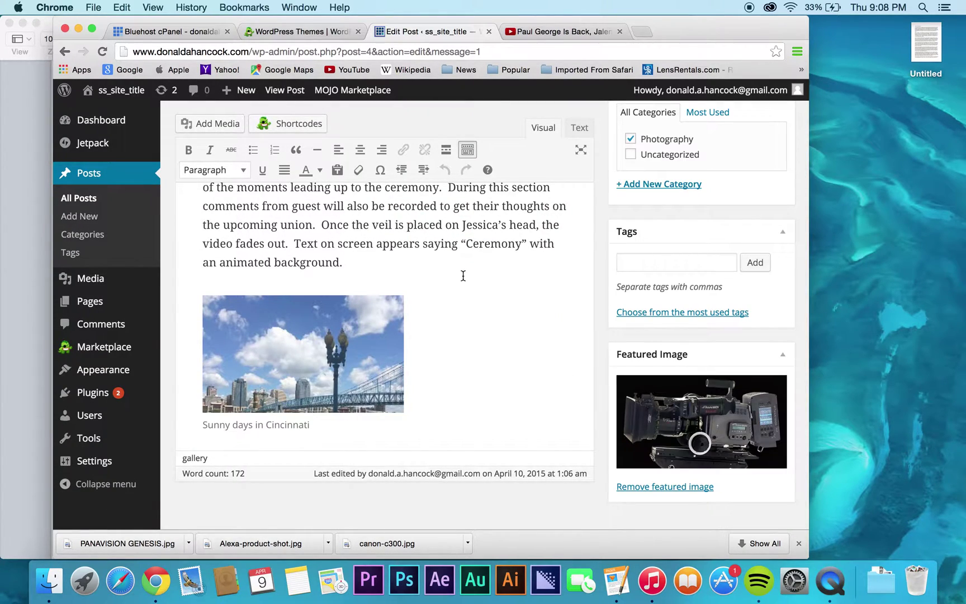
scroll(463, 276, "up", 15)
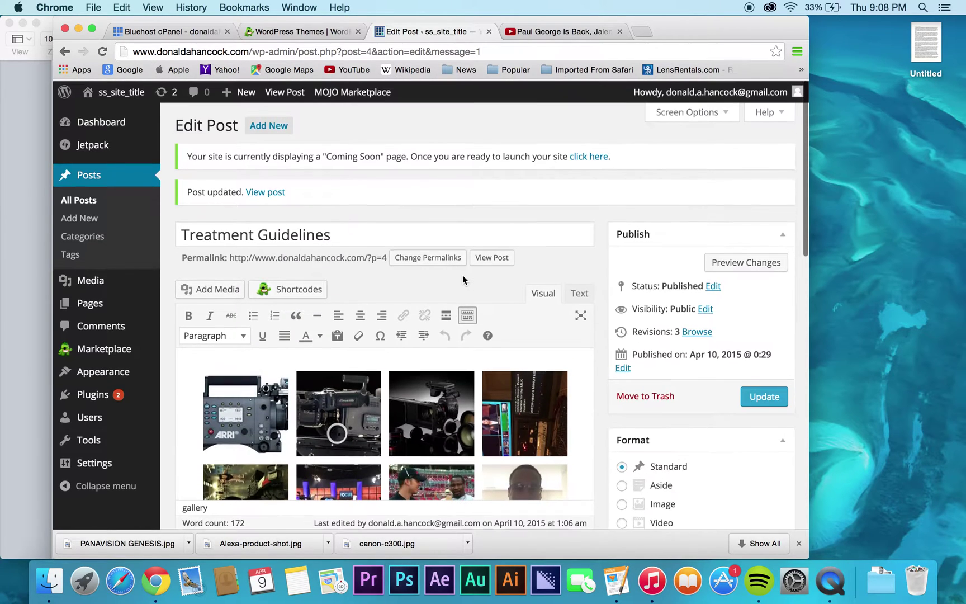
Update the Treatment Guidelines post and view the live page showing the Panavision header image
left_click(759, 395)
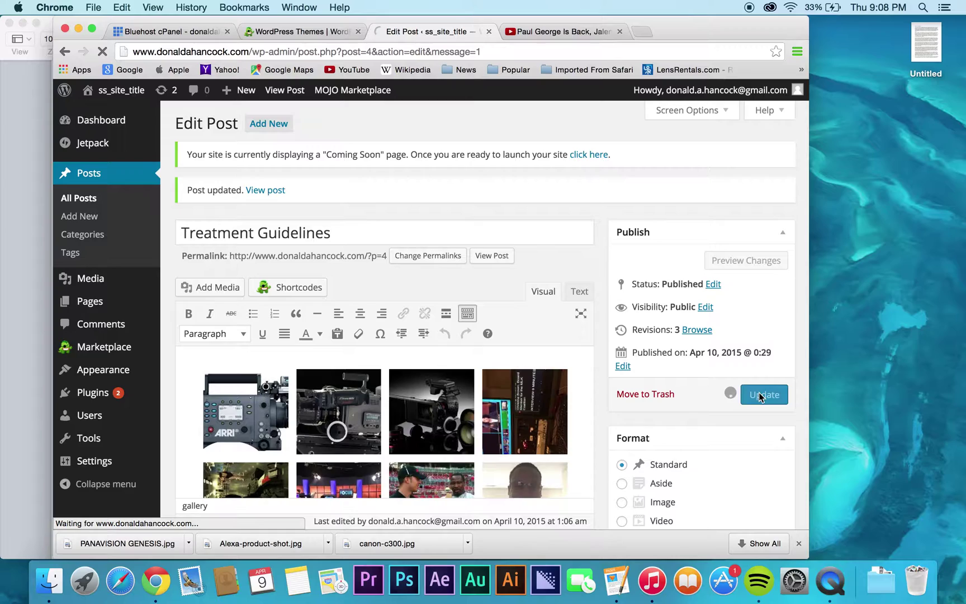
scroll(683, 415, "down", 5)
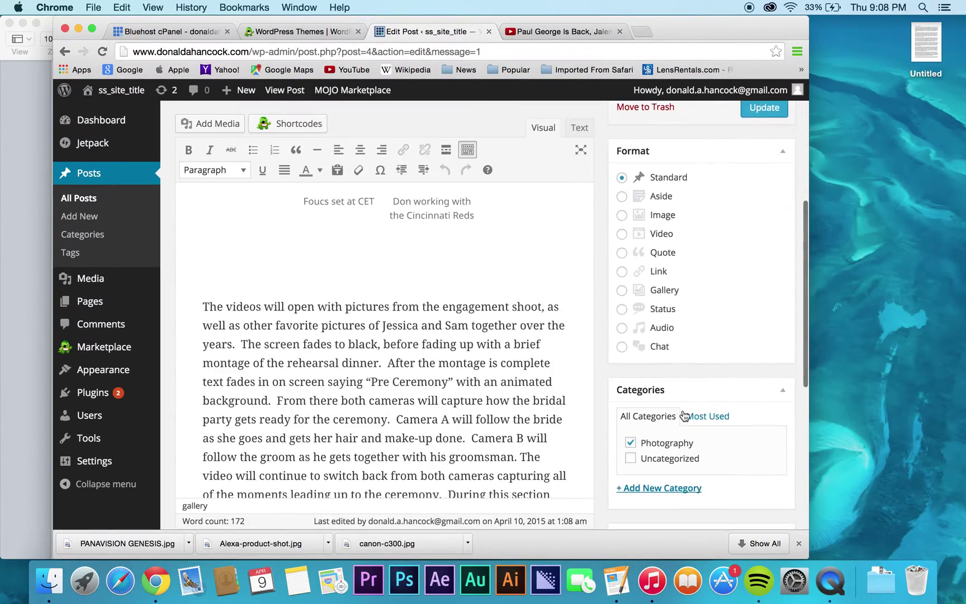
scroll(683, 414, "down", 5)
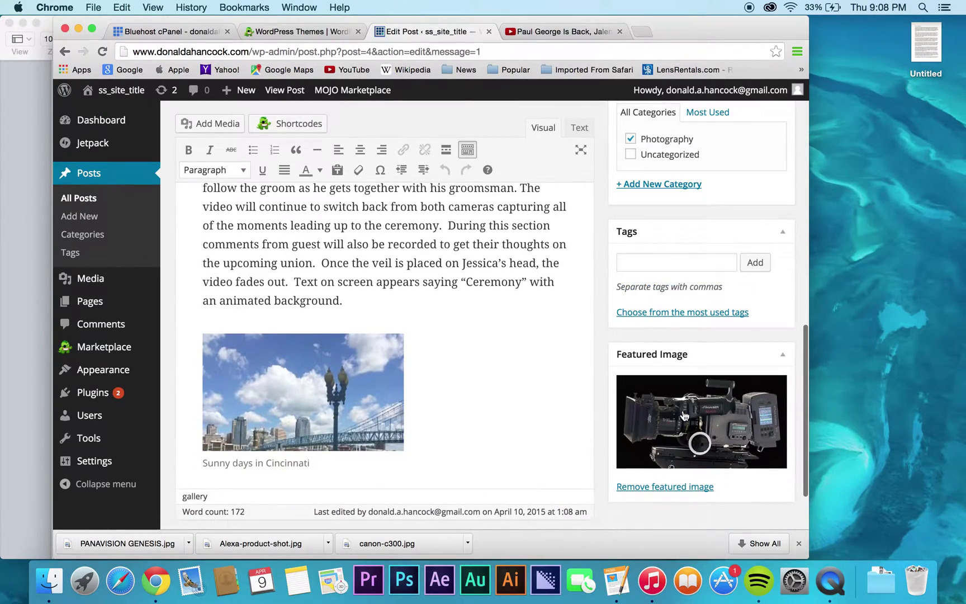
scroll(683, 414, "up", 10)
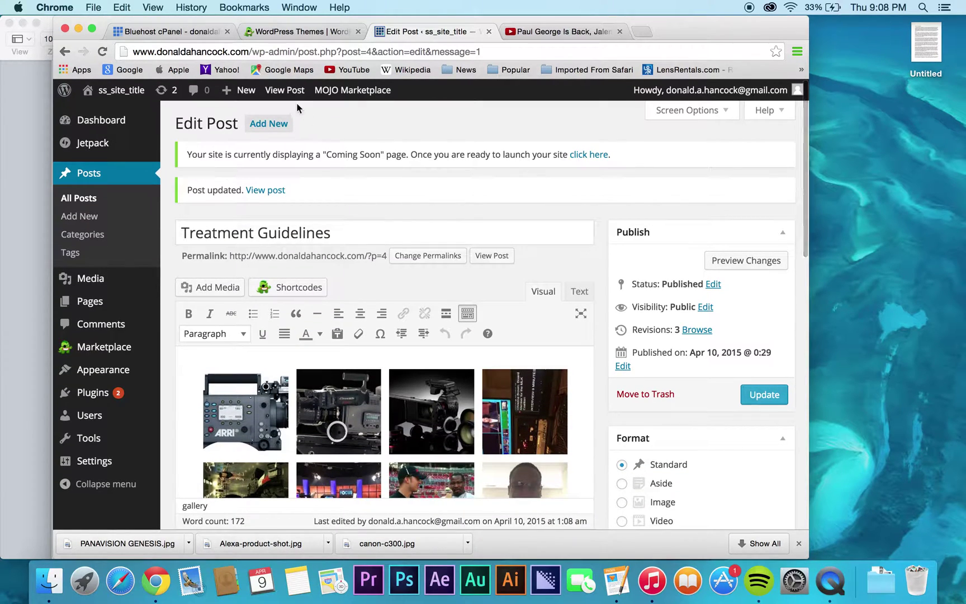
left_click(285, 91)
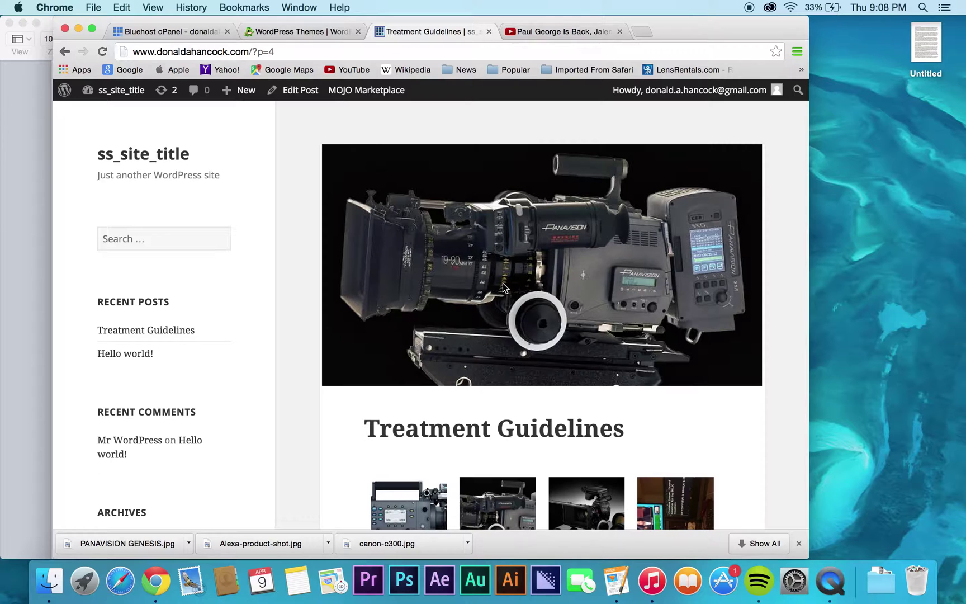
scroll(504, 287, "down", 3)
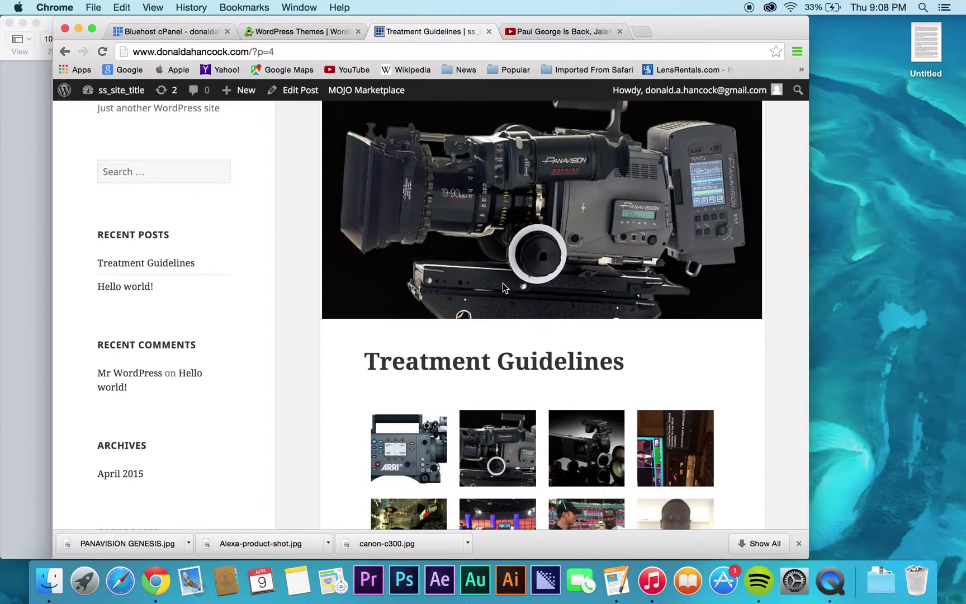
scroll(503, 284, "down", 1)
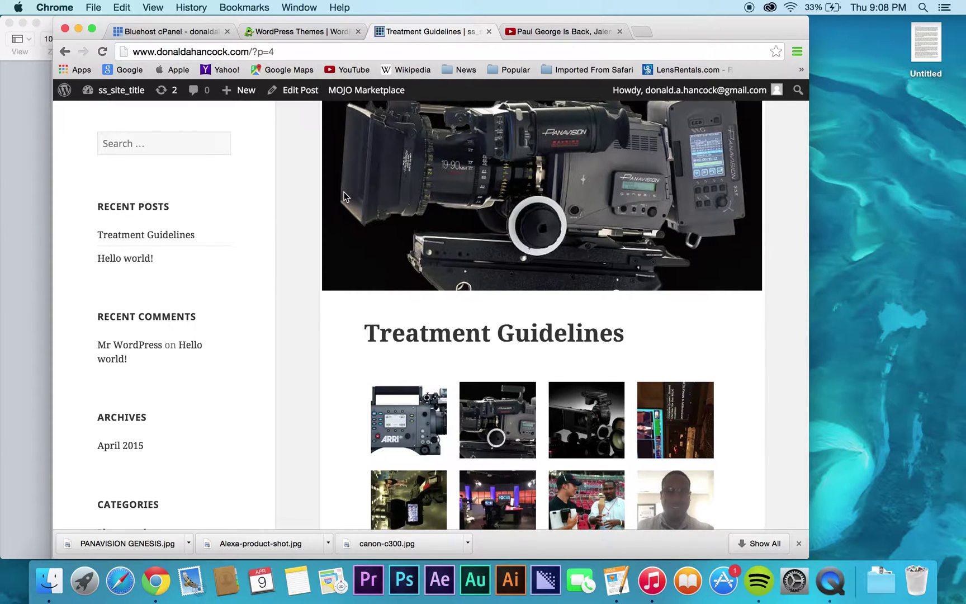
scroll(344, 192, "up", 2)
scroll(344, 192, "down", 5)
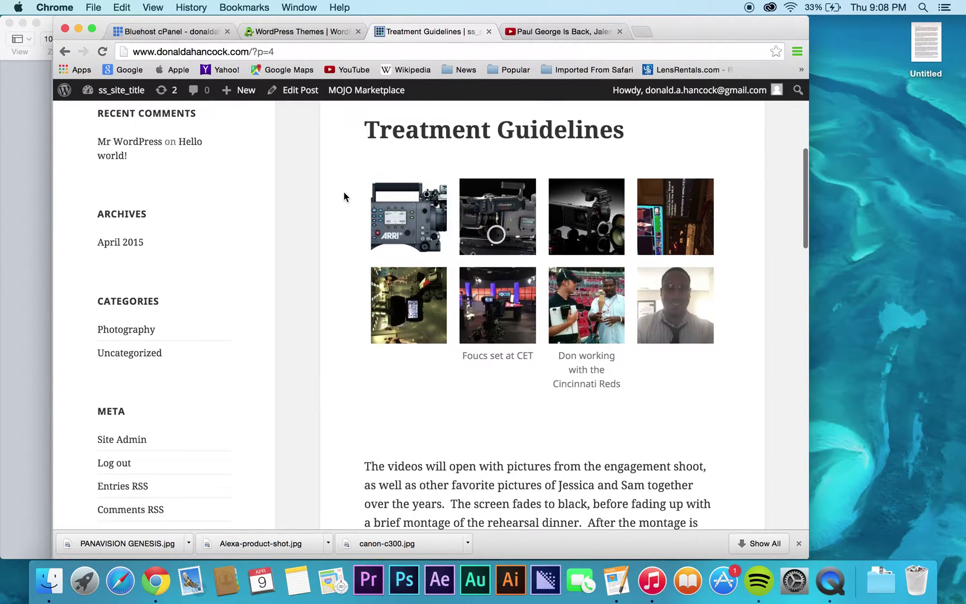
scroll(344, 195, "down", 10)
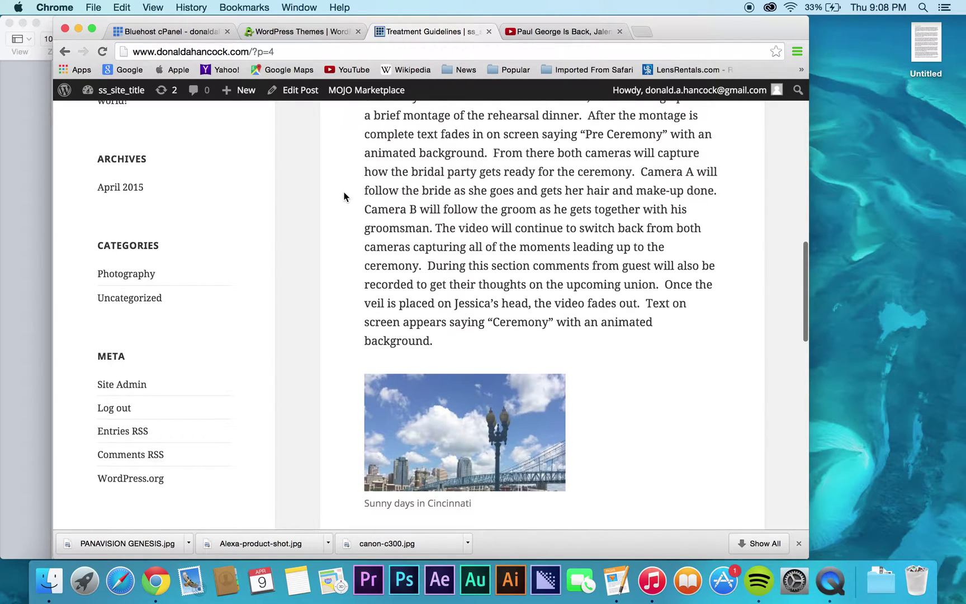
scroll(344, 196, "down", 7)
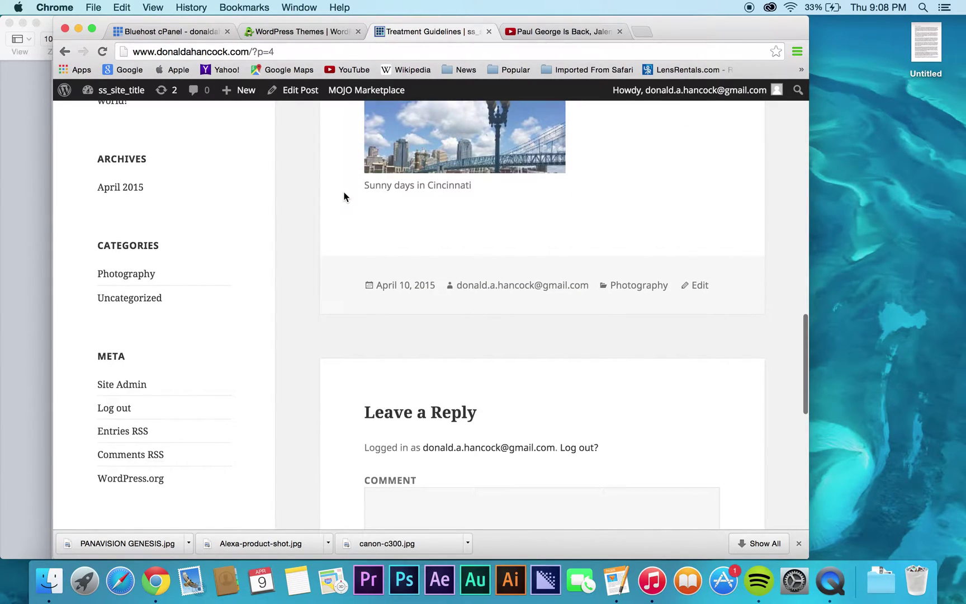
left_click(66, 52)
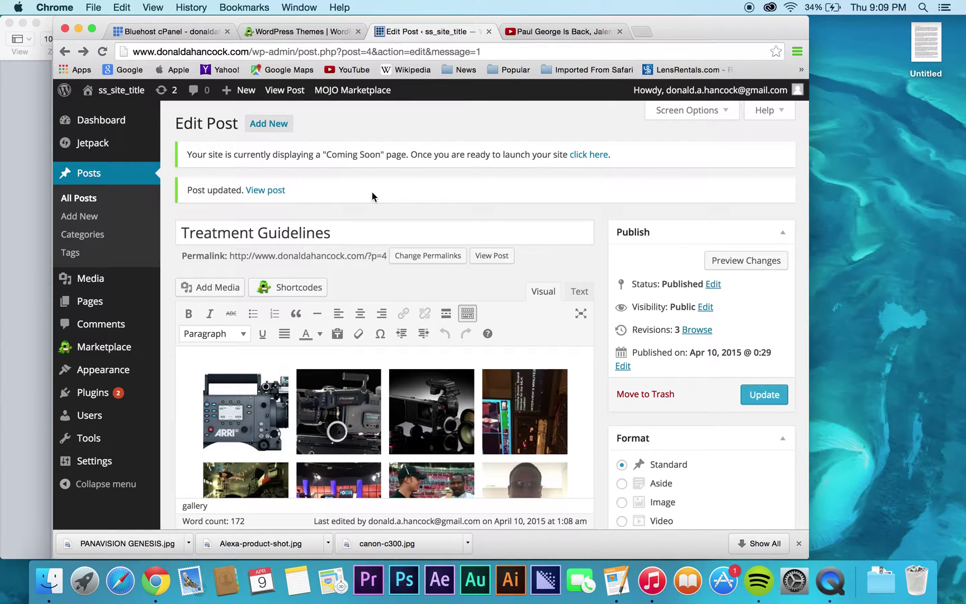
scroll(372, 192, "down", 1)
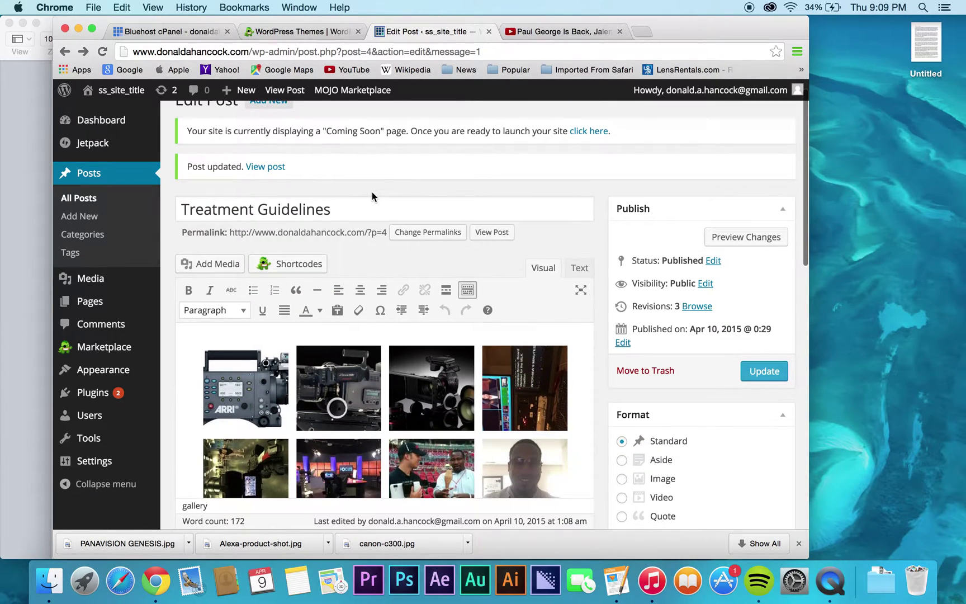